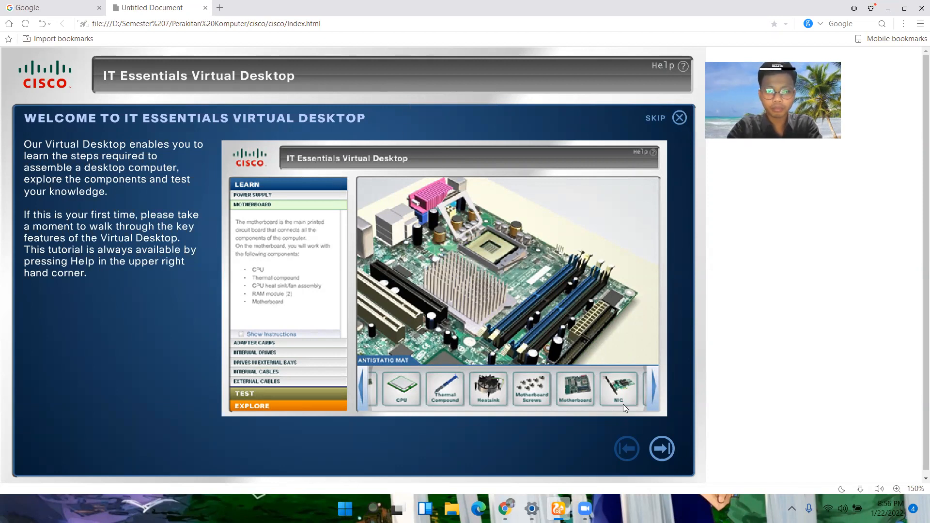
Step: Read through the introductory how-it-works pages and start the Power Supply Layer
click(655, 450)
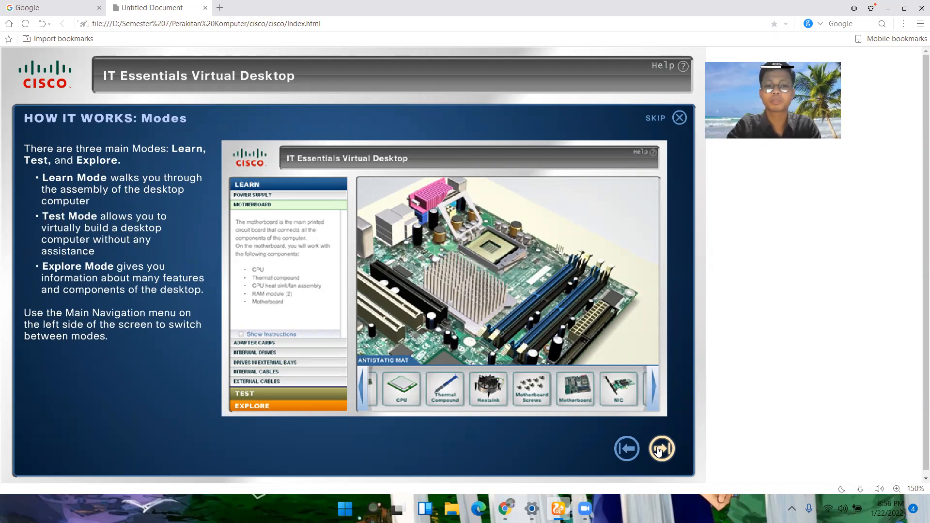
click(661, 448)
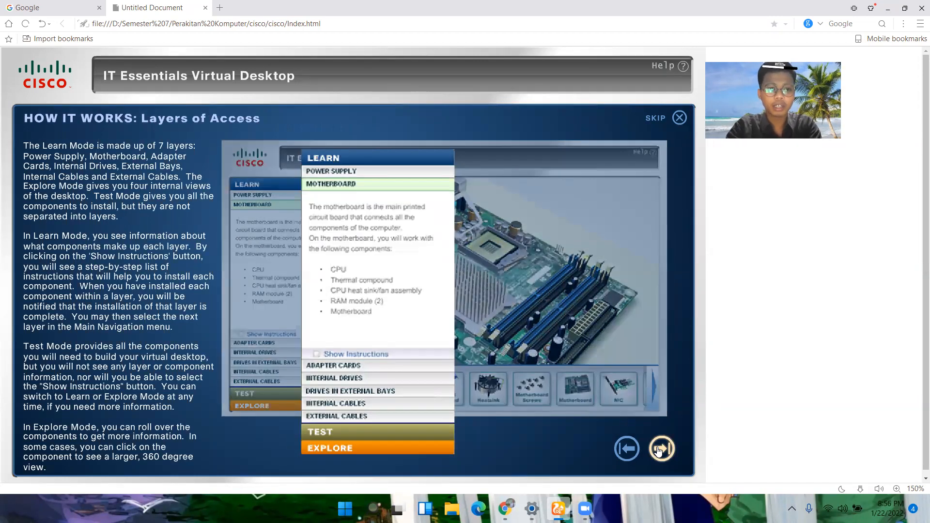
click(660, 449)
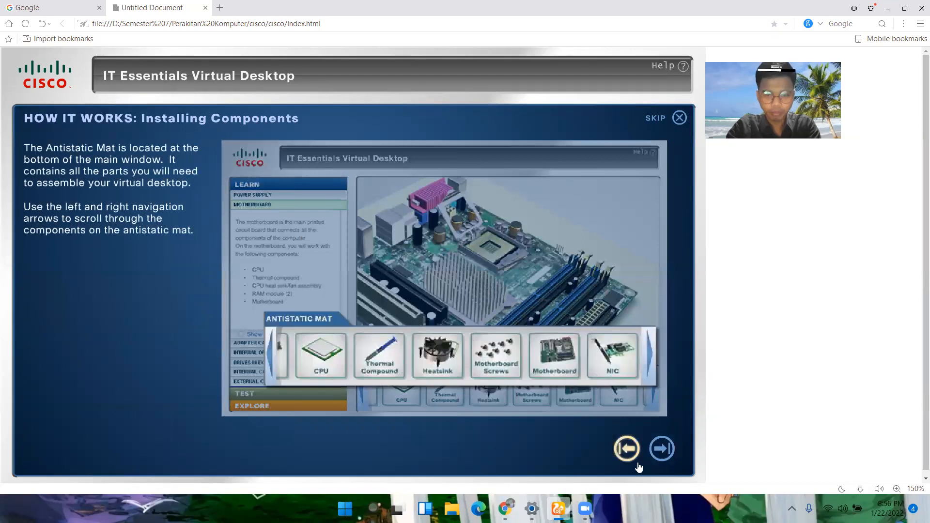
click(661, 449)
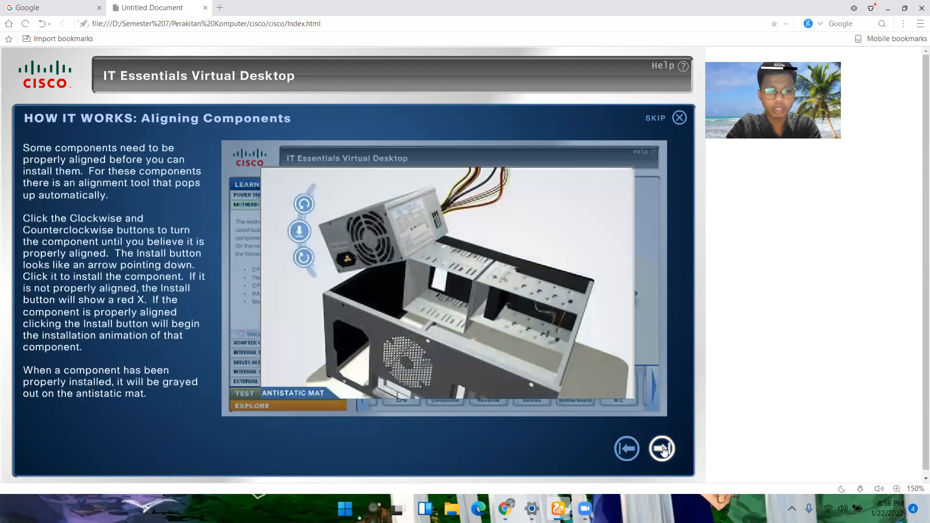
click(661, 449)
click(662, 449)
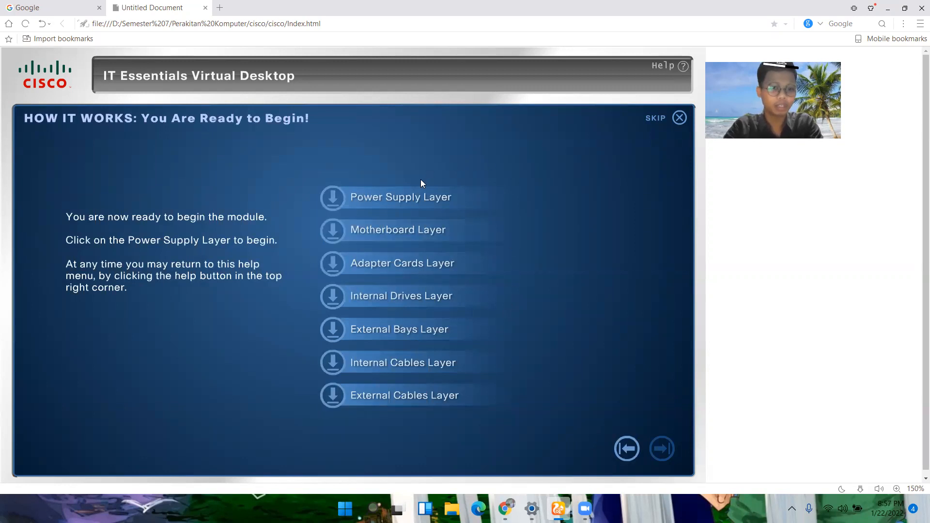
click(400, 195)
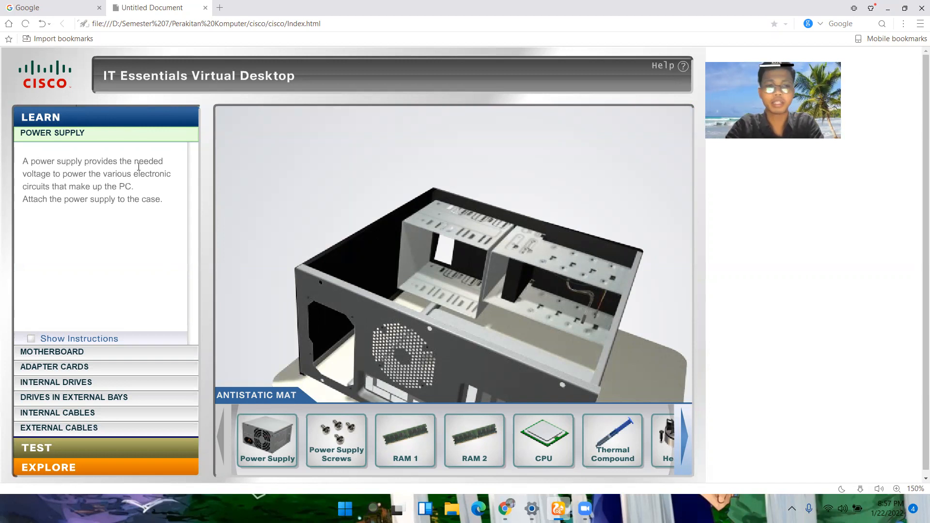
Step: Try to align and install the power supply in the case and secure it with the power supply screws
click(266, 439)
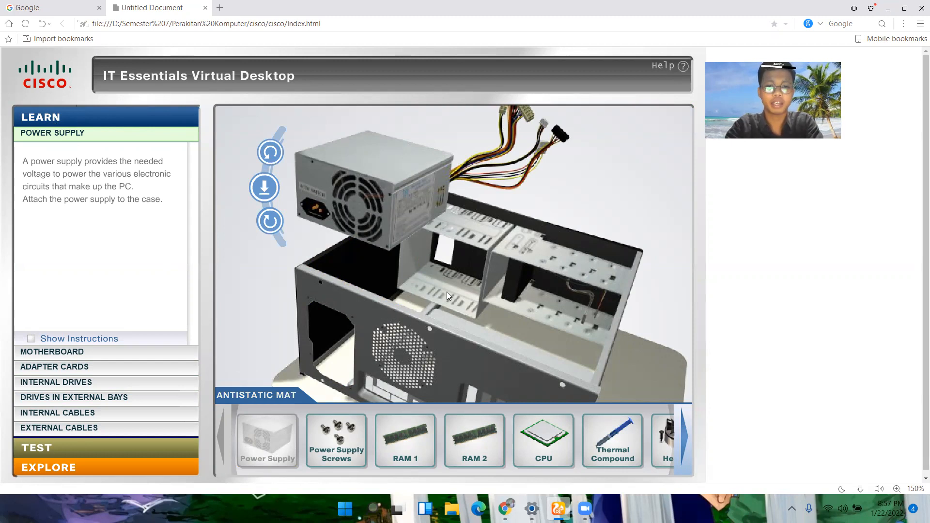
click(271, 224)
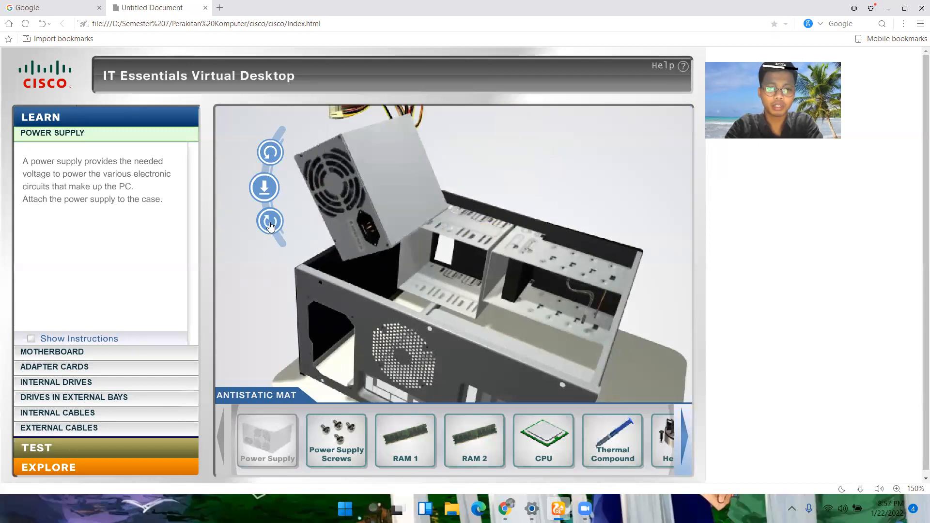
click(271, 224)
click(279, 155)
click(274, 225)
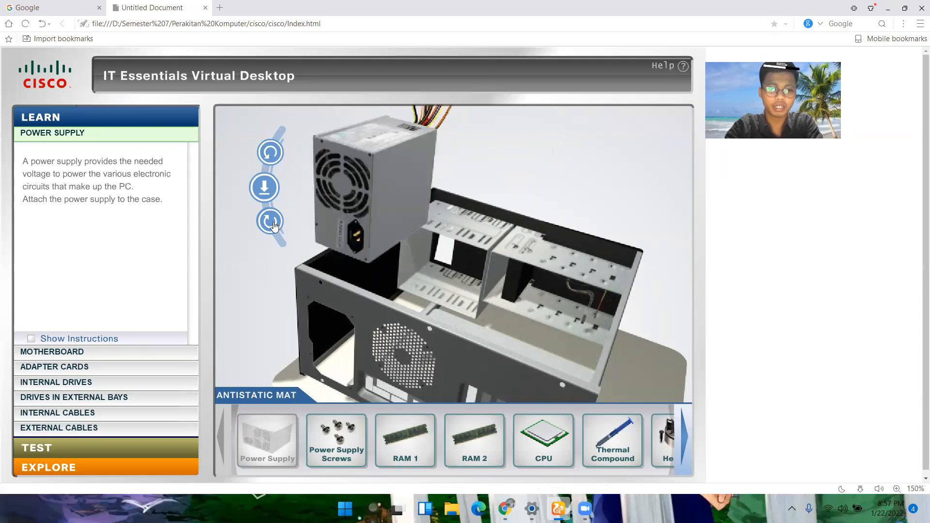
click(263, 192)
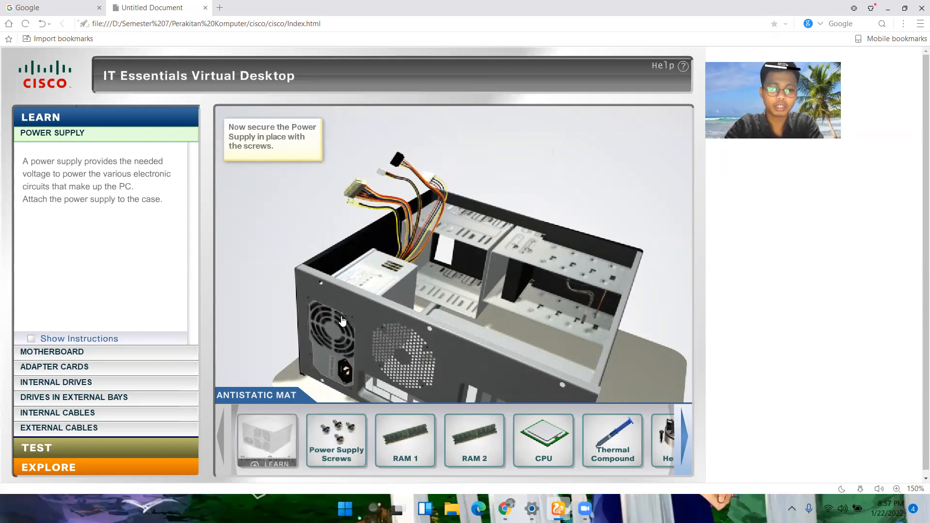
click(340, 438)
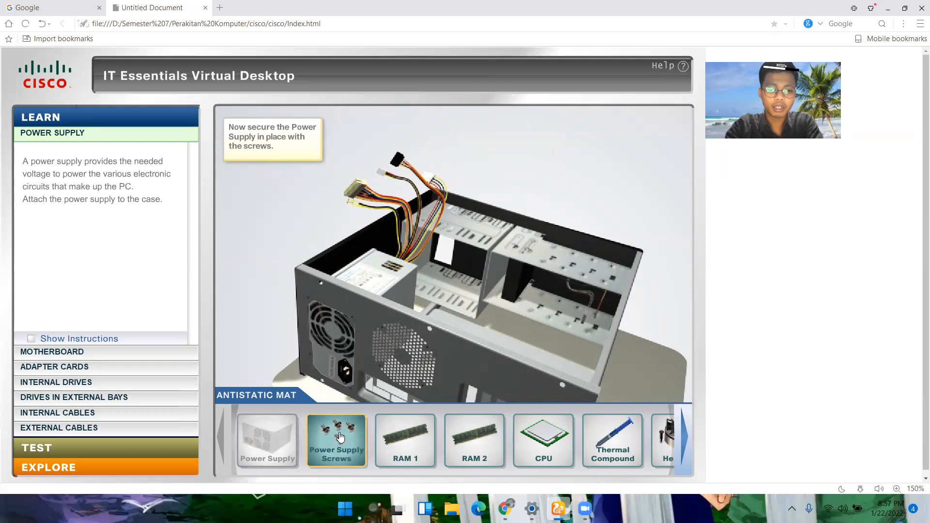
drag(342, 436, 349, 329)
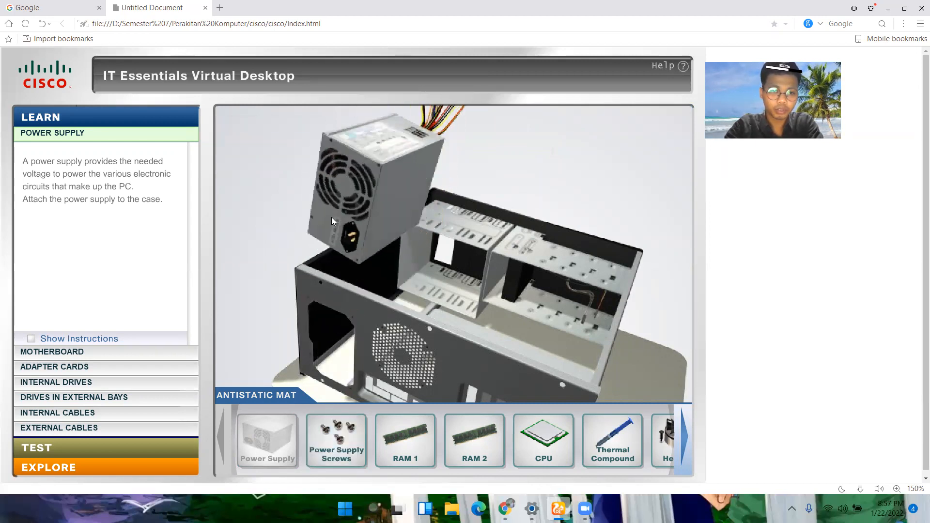
Step: Place the power supply over the case again, rotate and install it, fasten it with the power supply screws, and acknowledge the layer's completion
click(271, 445)
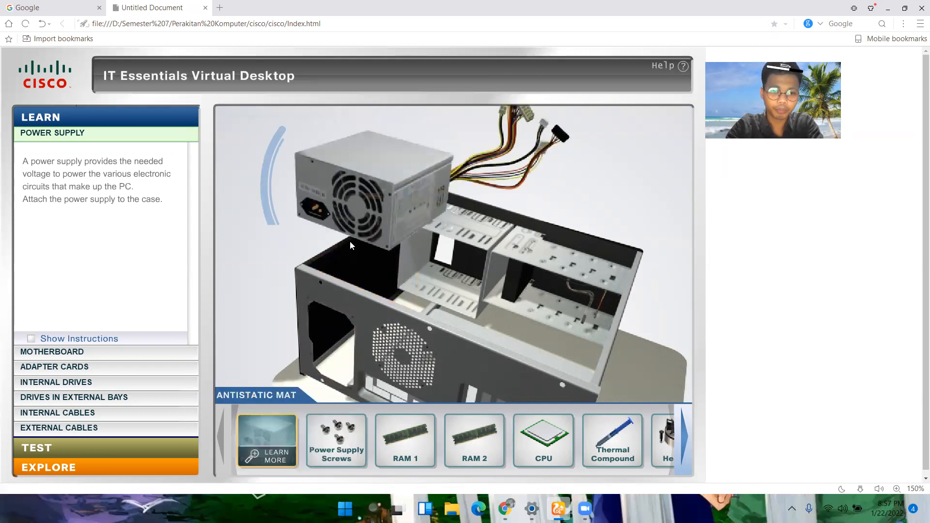
click(269, 155)
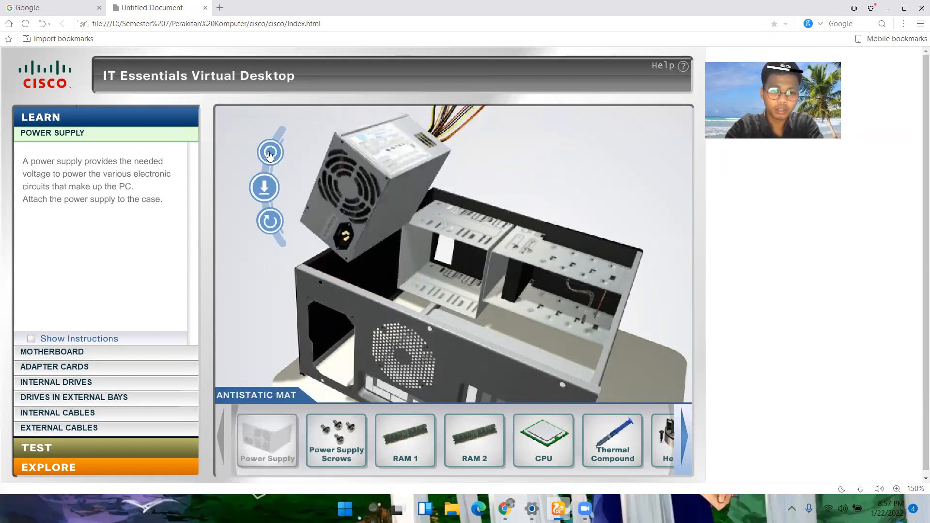
click(262, 188)
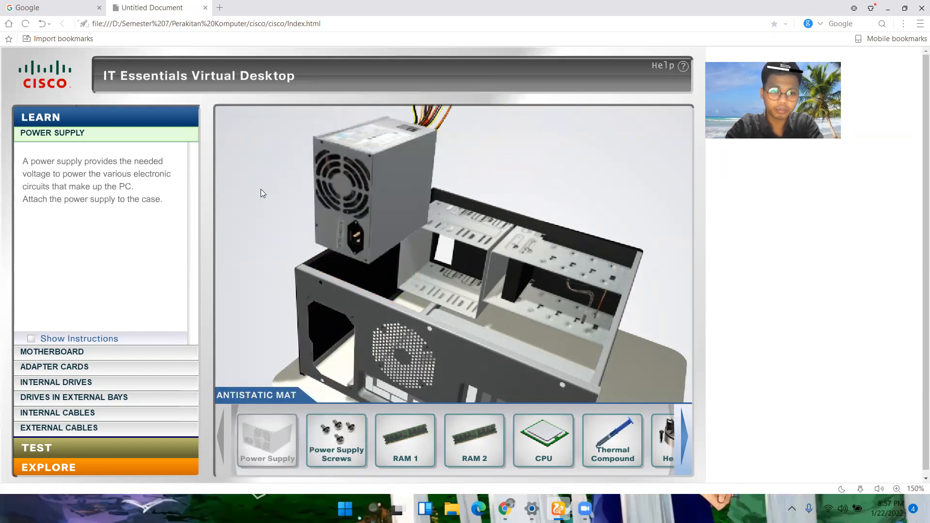
click(330, 438)
click(329, 440)
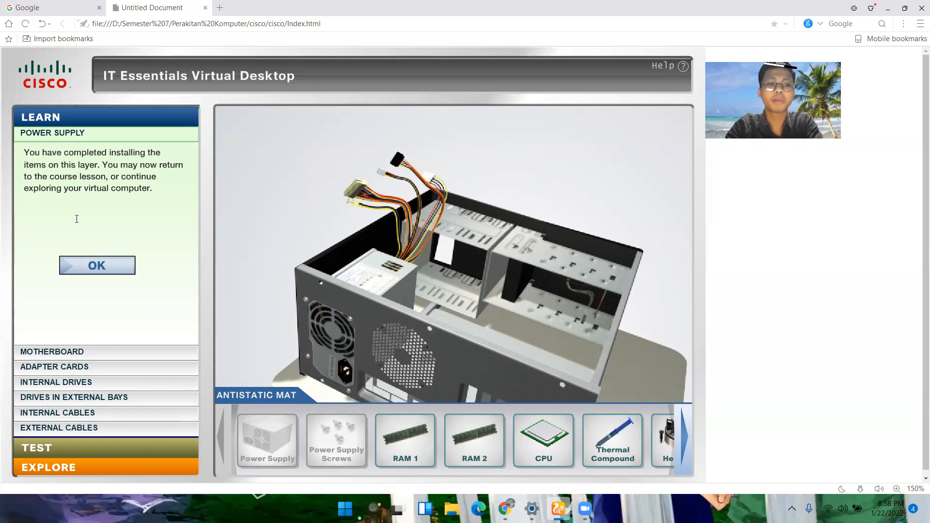
click(98, 270)
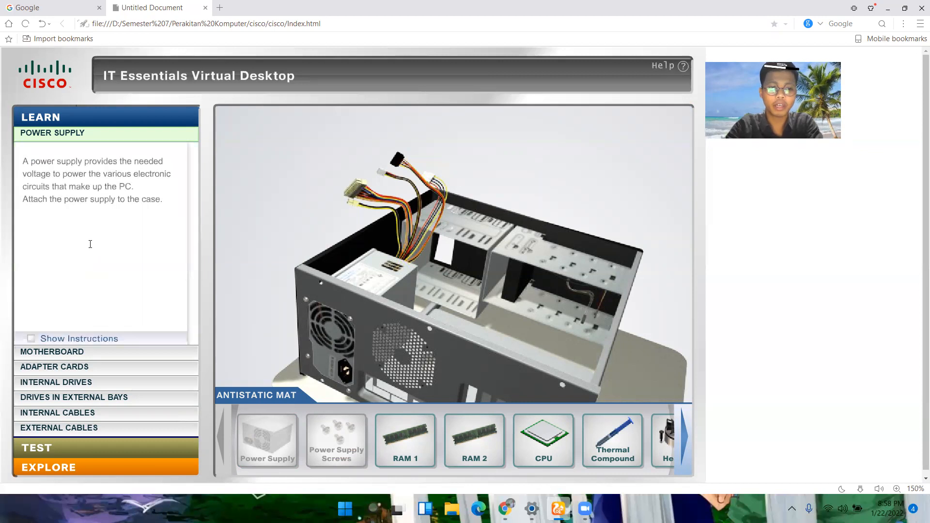
Step: In the Motherboard layer, align and install RAM 1 in the blue slot nearest the CPU and close both latches
click(75, 352)
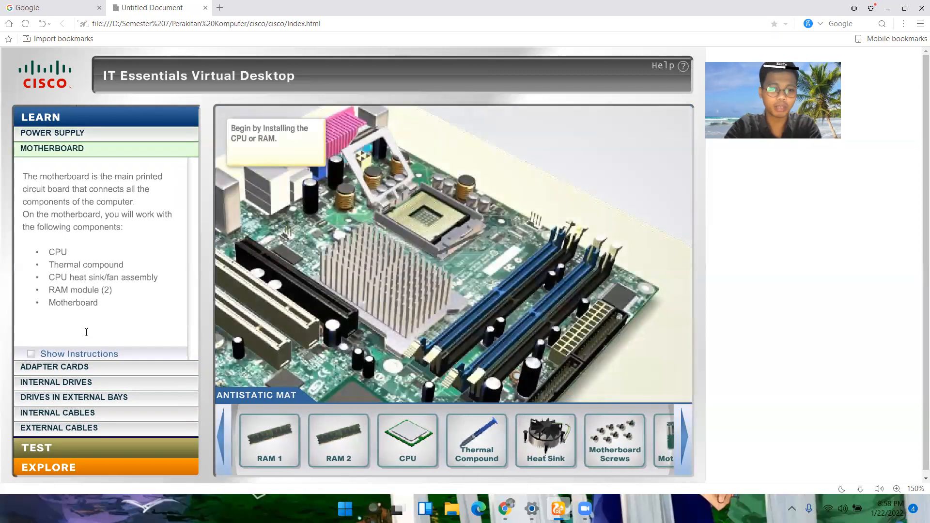
mouse_move(256, 436)
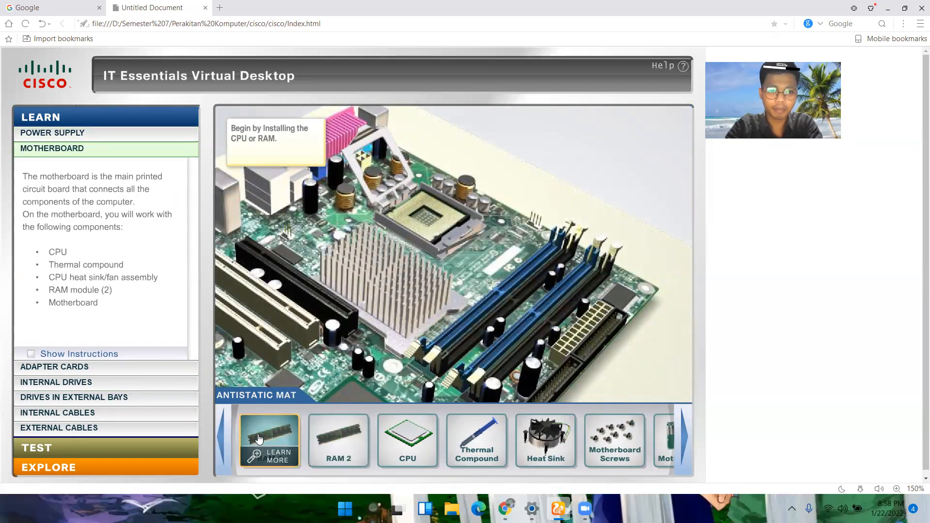
drag(254, 431, 478, 291)
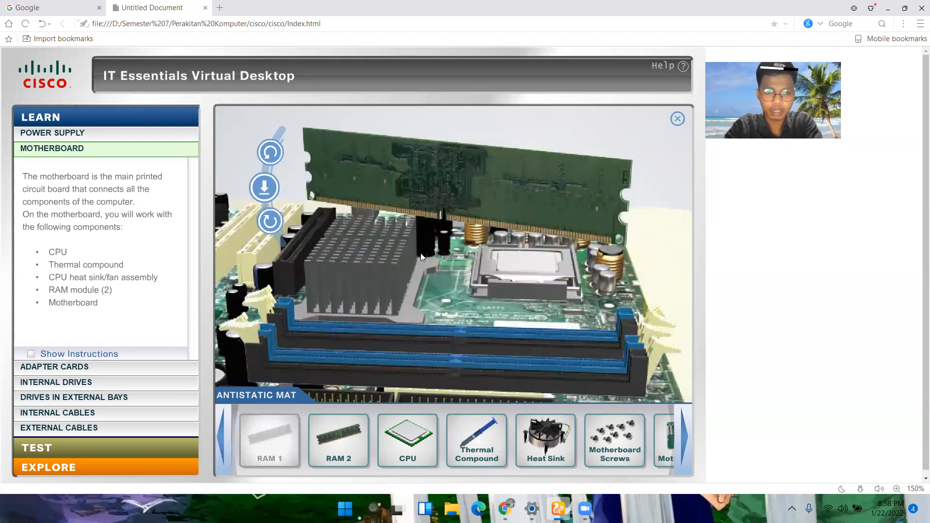
click(269, 156)
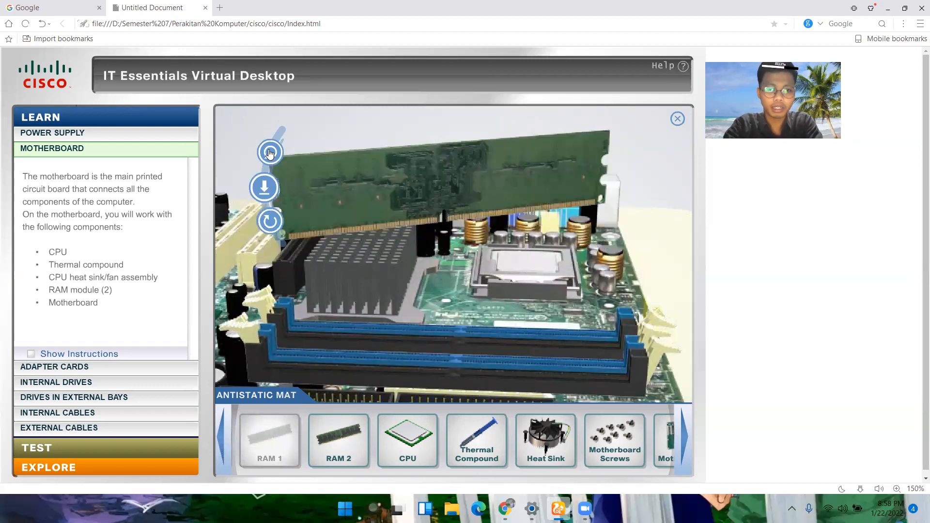
click(275, 222)
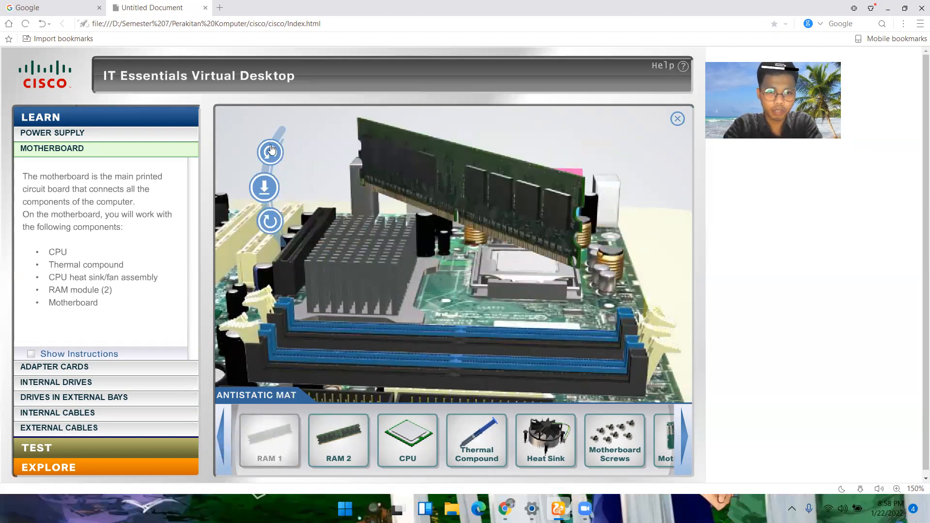
click(265, 187)
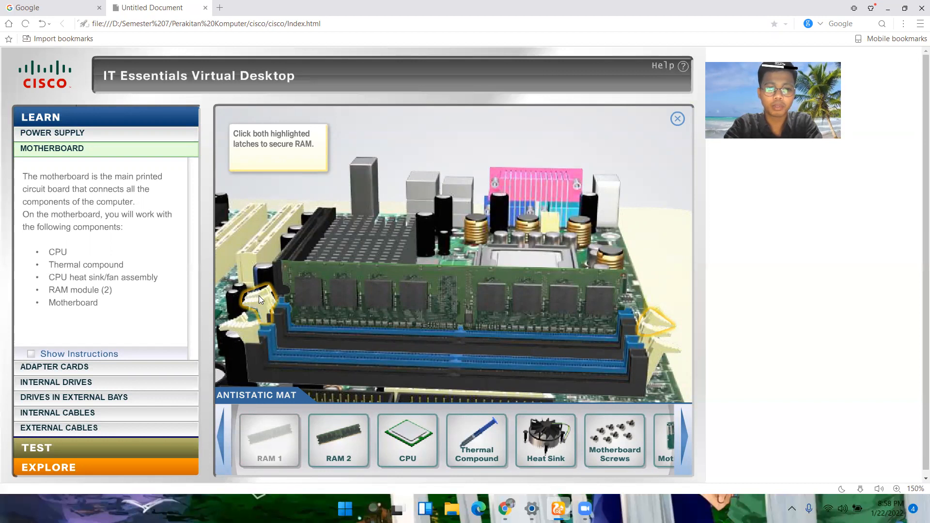
click(657, 320)
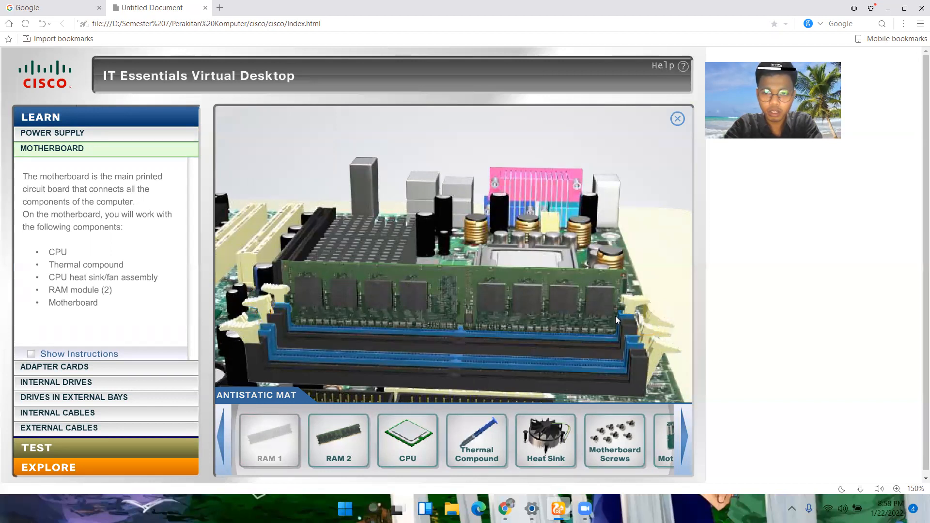
Step: Align and install RAM 2 in the remaining blue memory slot and close both latches to secure it
mouse_move(342, 440)
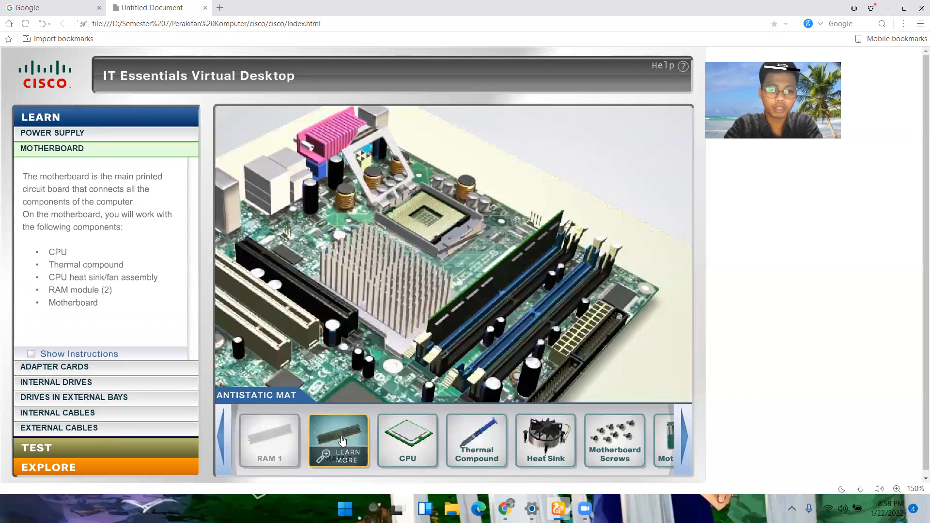
drag(341, 440, 508, 315)
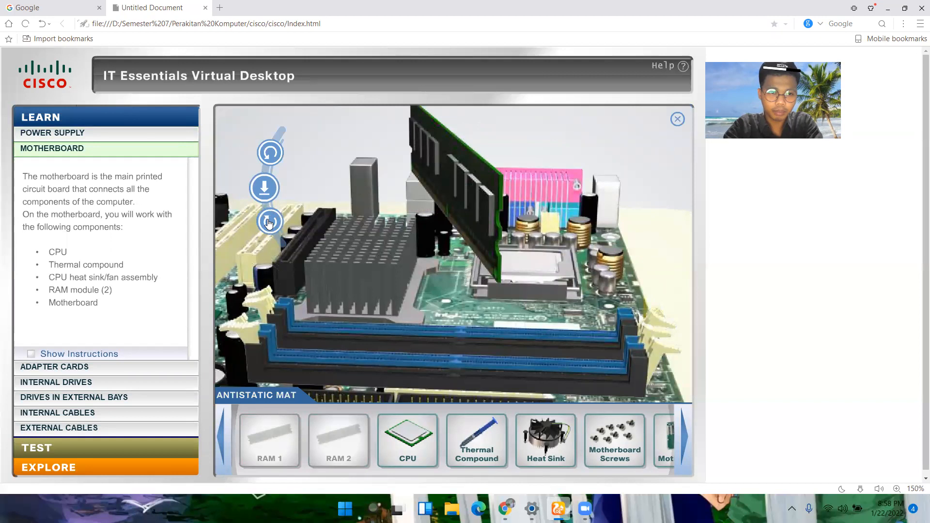
click(269, 222)
click(269, 222)
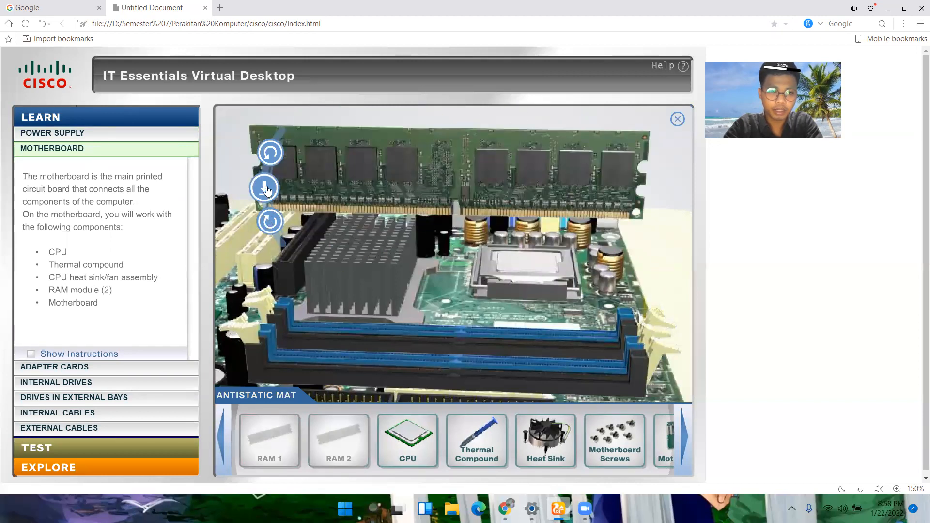
click(264, 189)
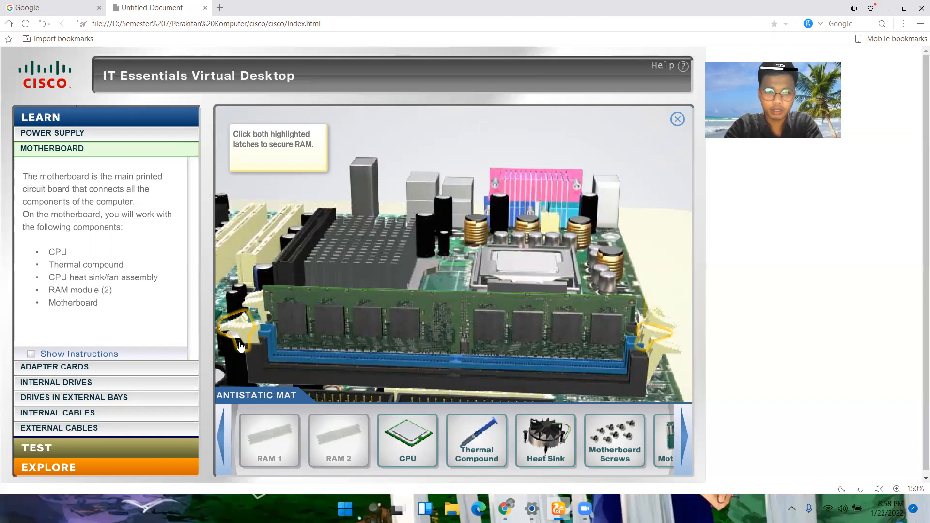
click(243, 328)
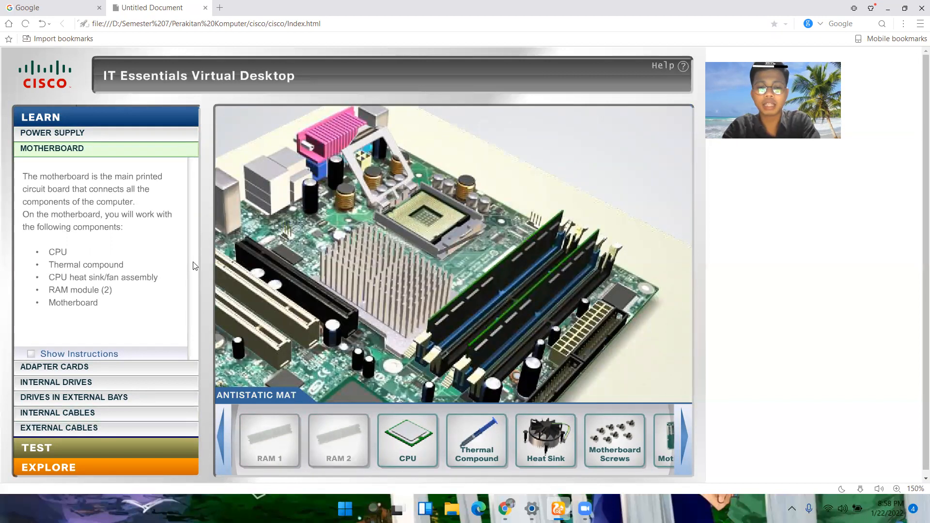
Step: Place the CPU over the motherboard's open socket, rotate it and try to install it
mouse_move(417, 429)
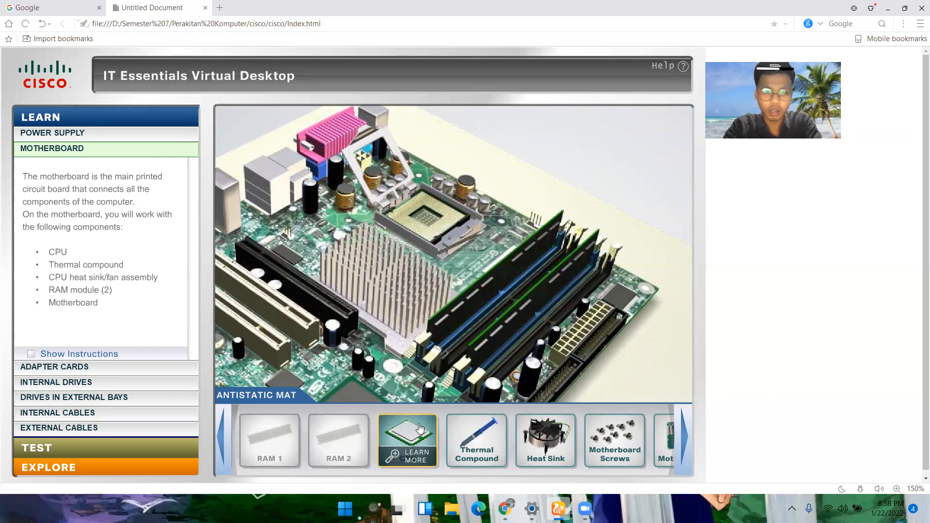
drag(411, 433, 433, 212)
drag(431, 213, 429, 210)
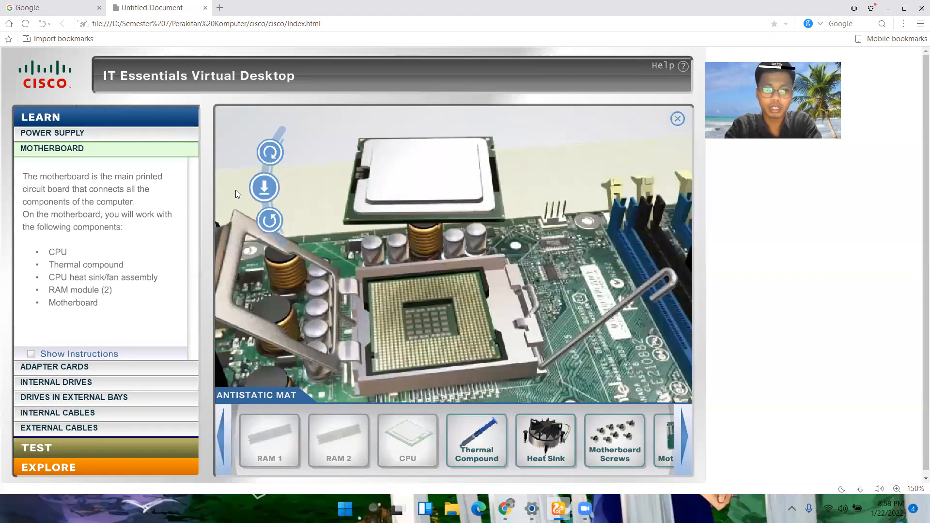
click(271, 154)
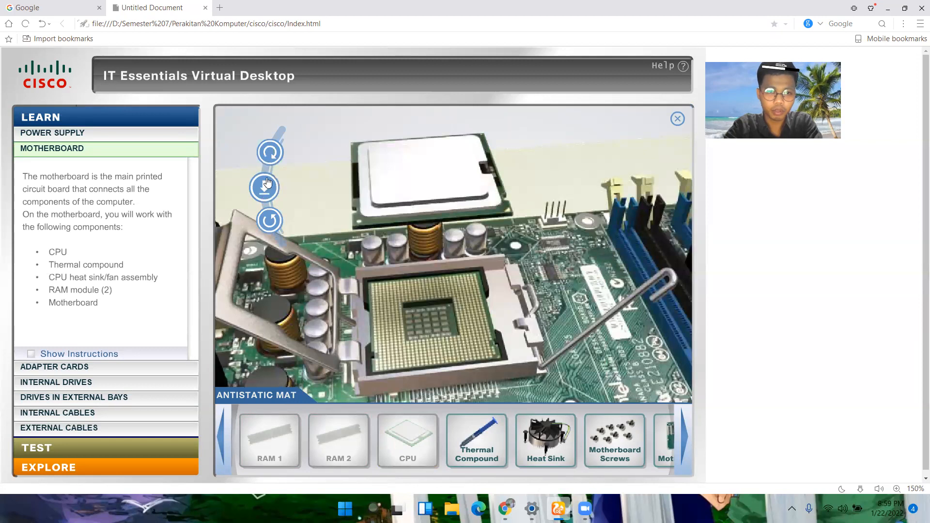
click(274, 158)
click(275, 158)
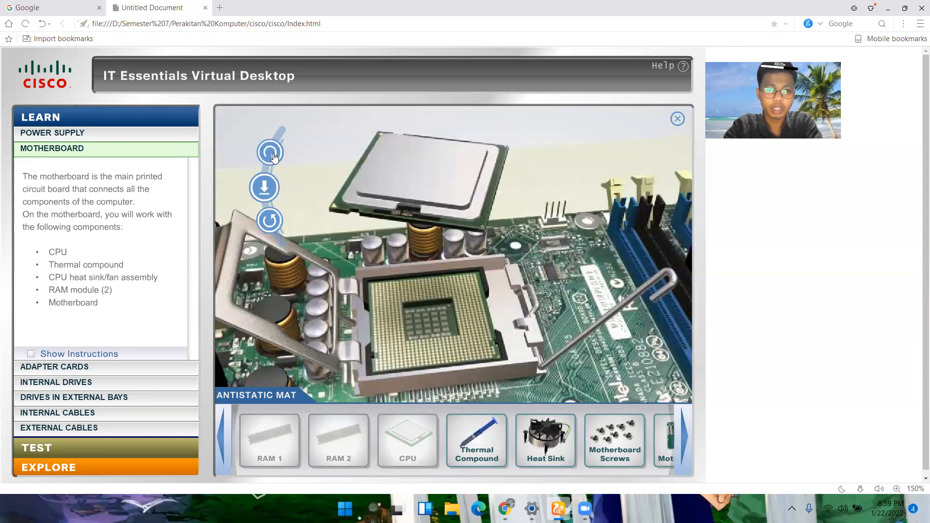
click(275, 158)
click(264, 187)
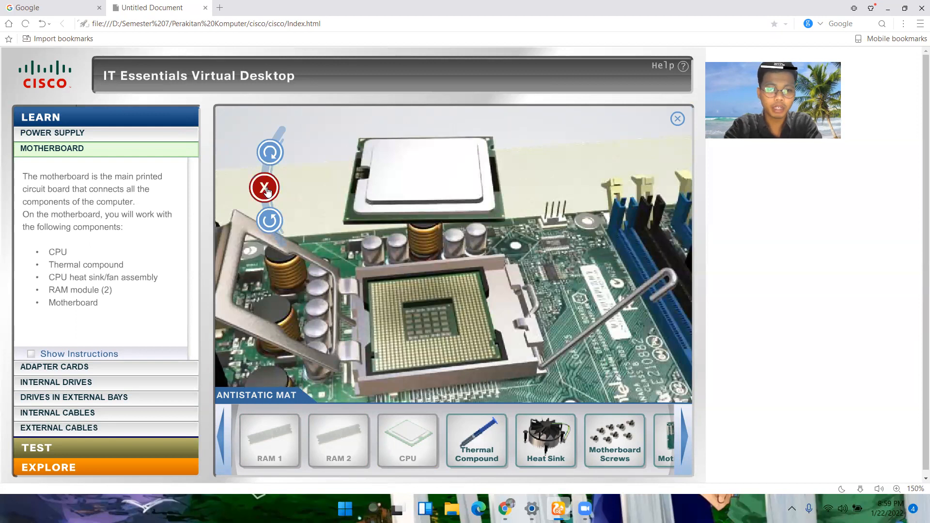
Step: Rotate the CPU until its orientation matches the socket, install it, and lock it in with the load plate and lever
click(270, 221)
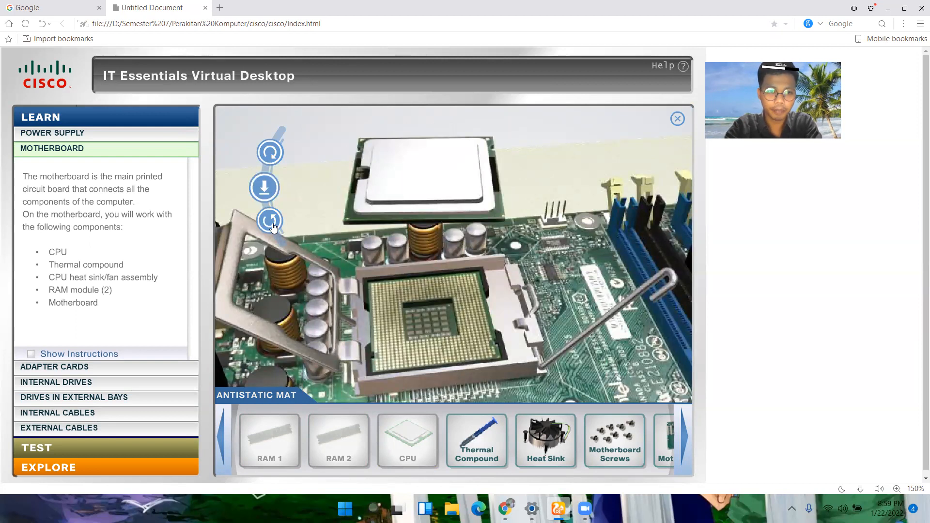
click(268, 164)
click(266, 163)
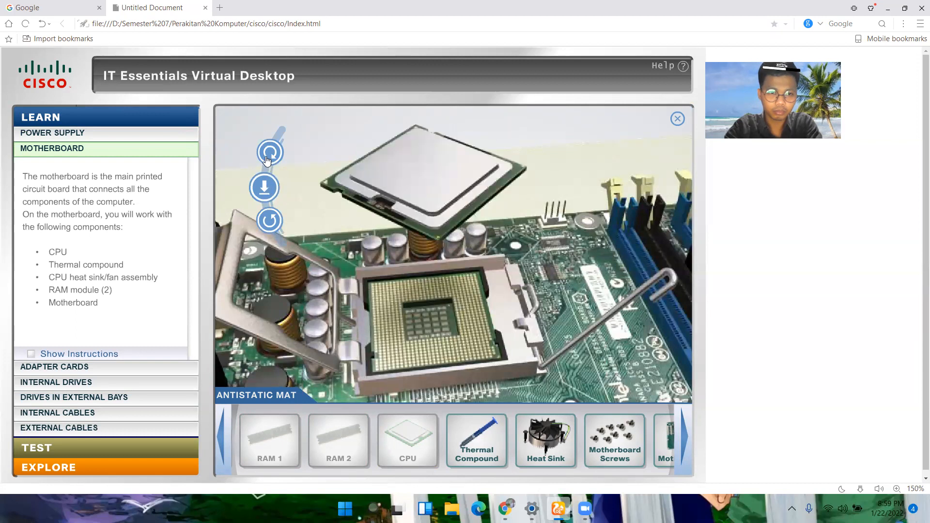
click(270, 154)
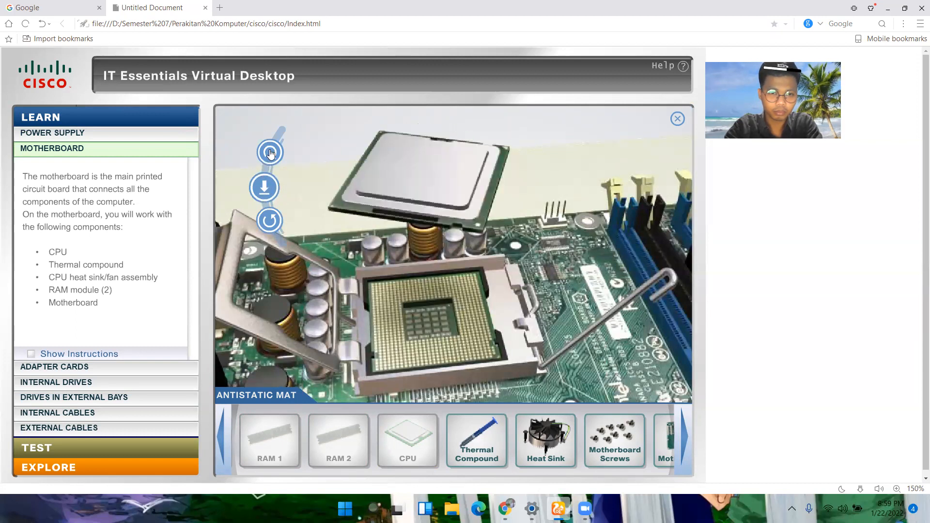
click(266, 188)
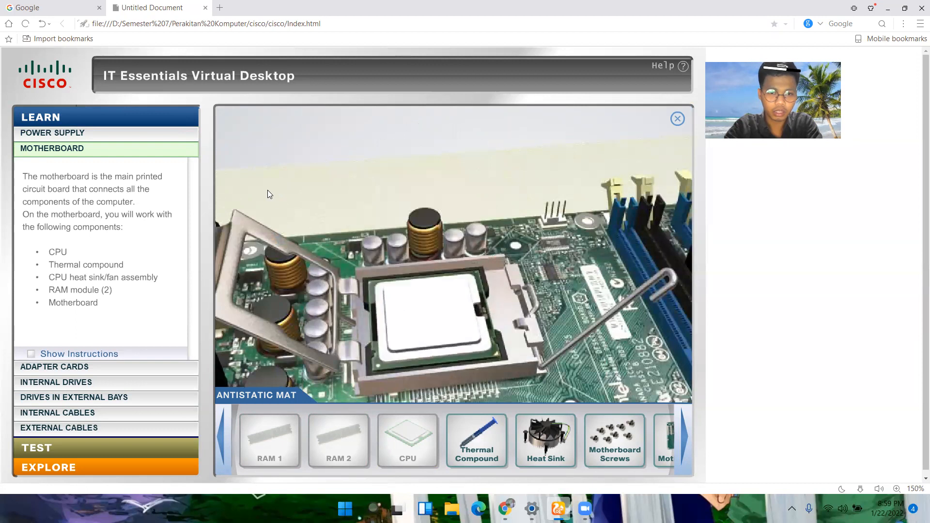
click(233, 245)
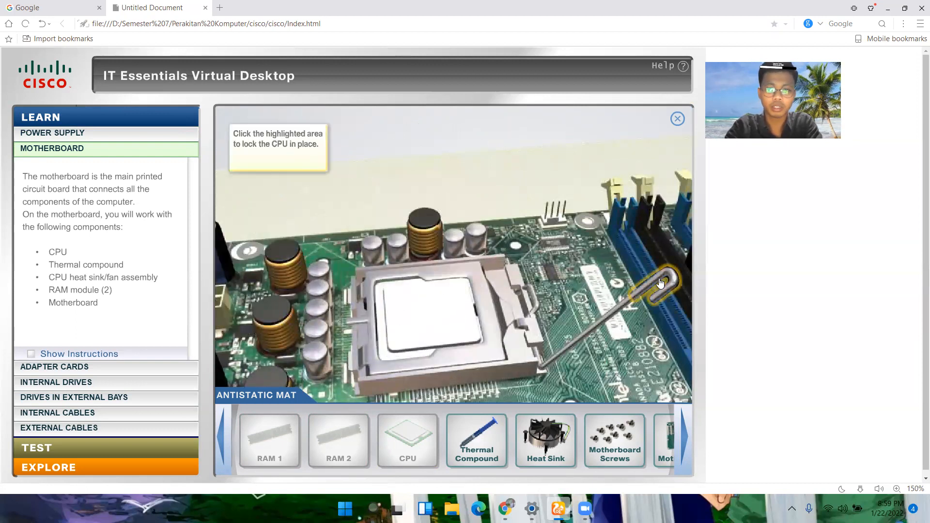
click(653, 292)
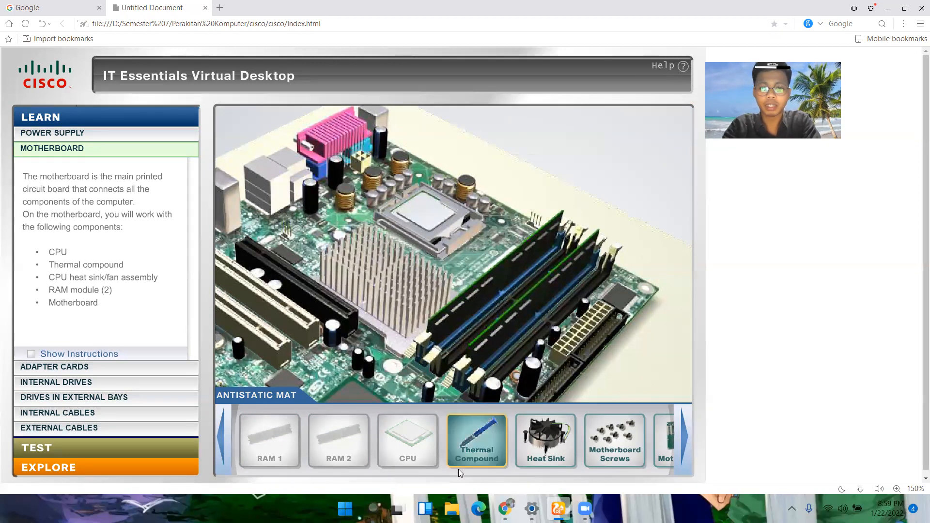
Step: Apply thermal compound to the CPU, and mount the heat sink over it with its retaining pins locked
drag(477, 443, 498, 165)
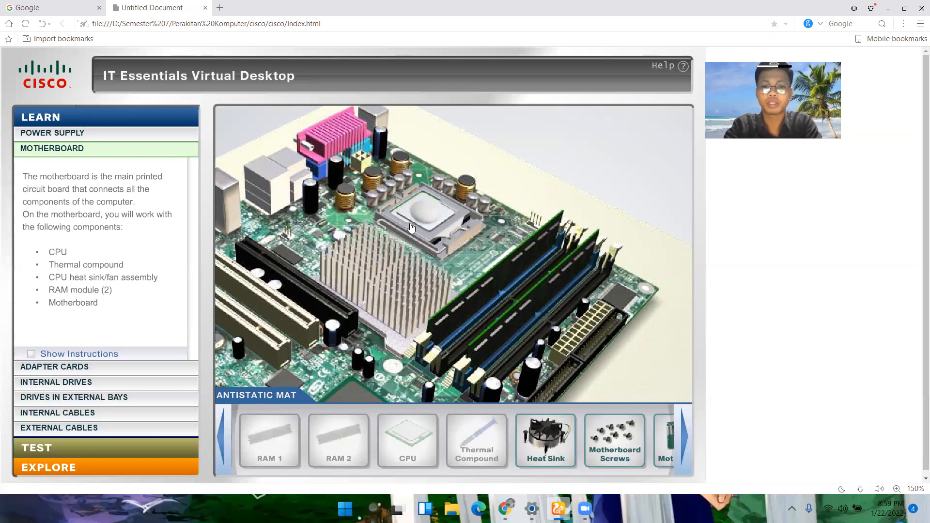
click(547, 435)
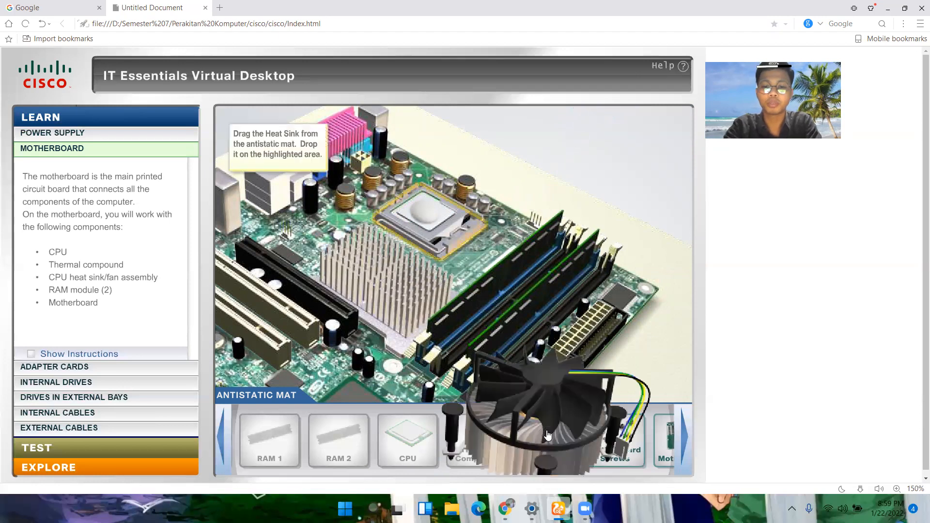
drag(547, 435, 468, 207)
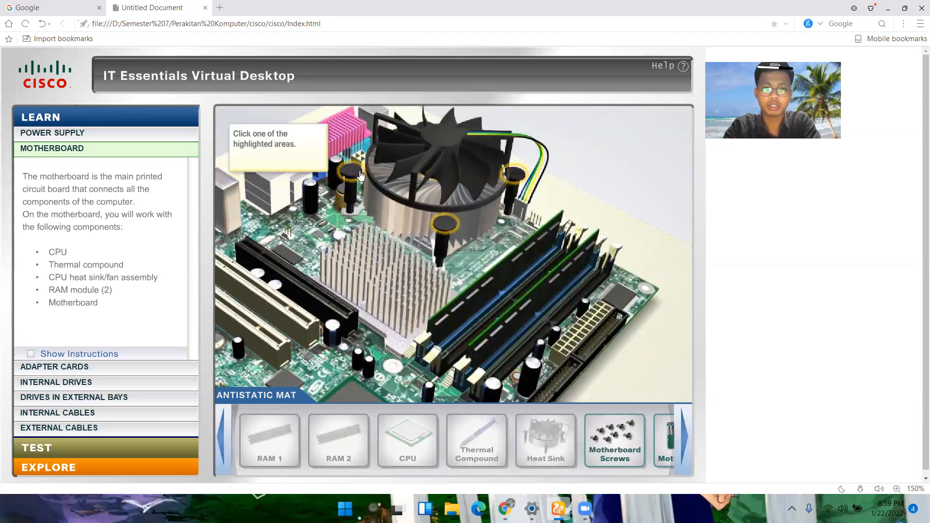
click(450, 224)
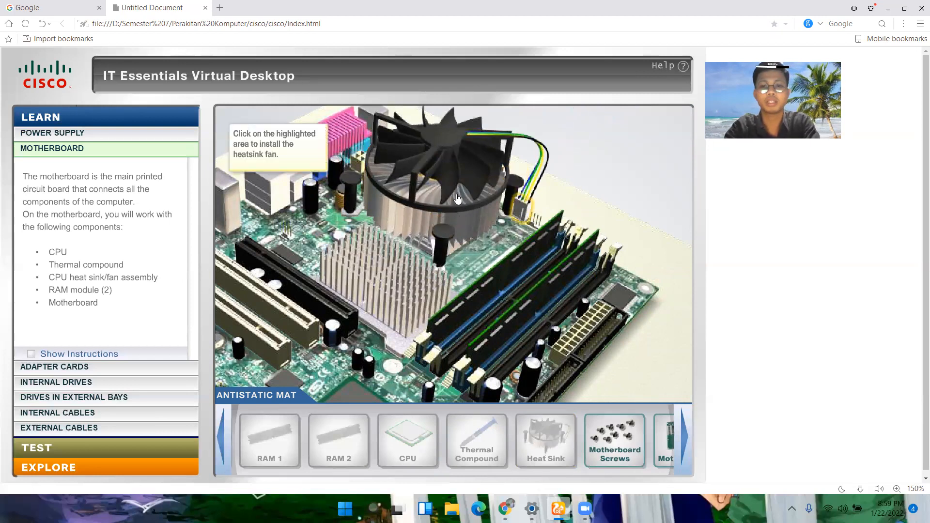
Step: Align the heat sink fan's connector with its motherboard header and plug it in
click(525, 209)
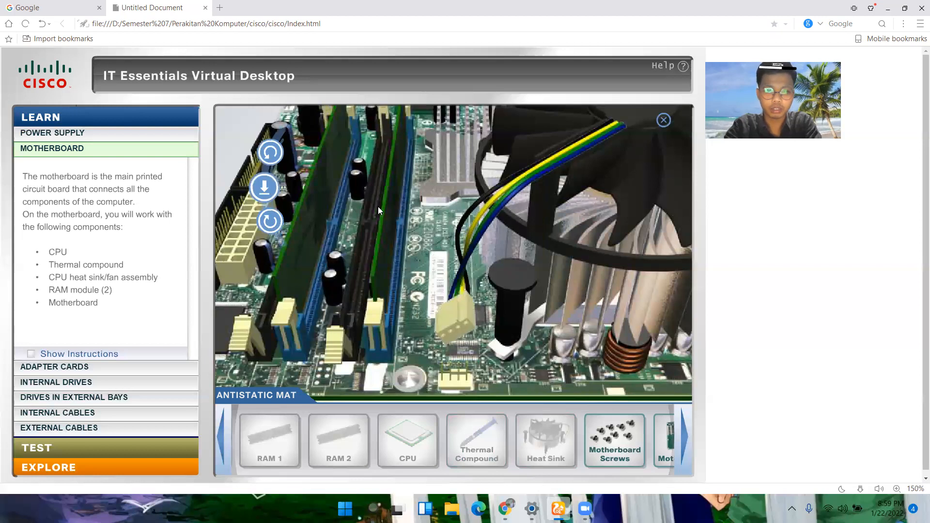
click(271, 154)
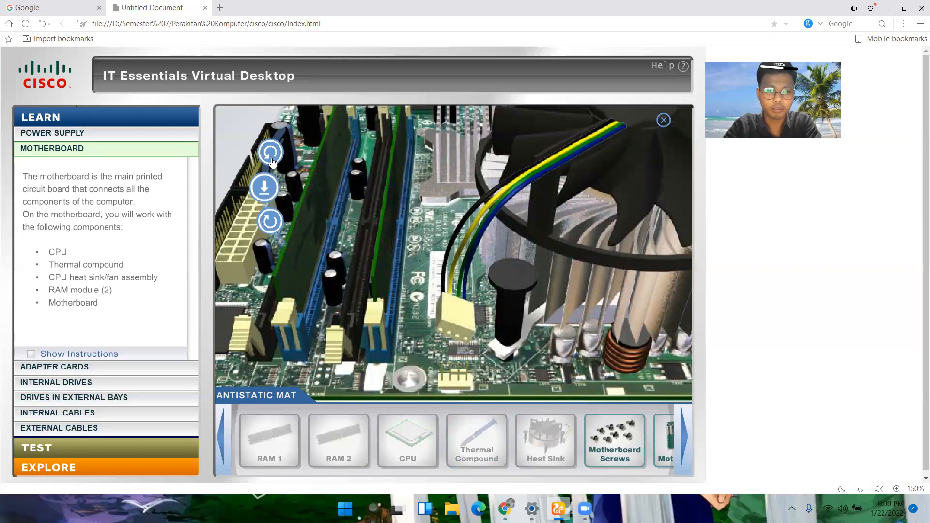
click(271, 155)
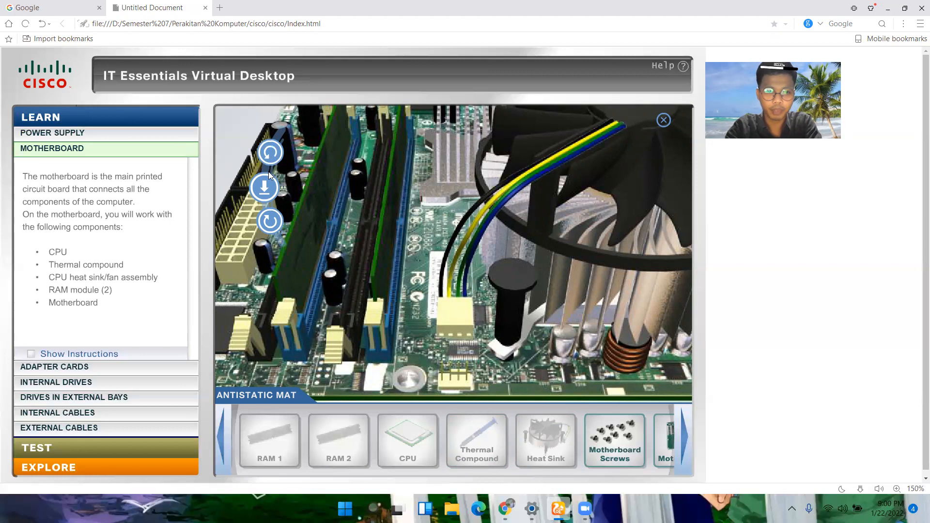
click(264, 189)
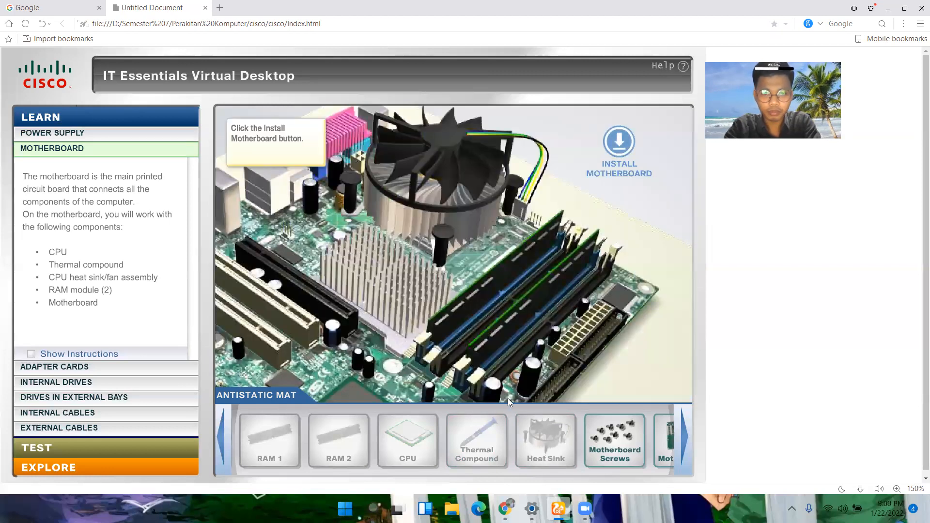
Step: Try to place the motherboard screws on the board while it is still outside the case
click(625, 432)
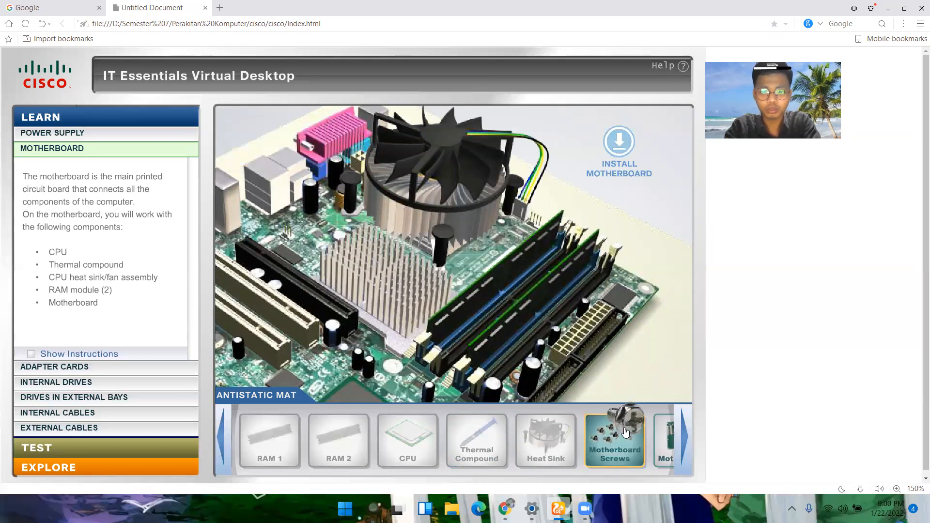
click(621, 429)
drag(619, 447, 551, 316)
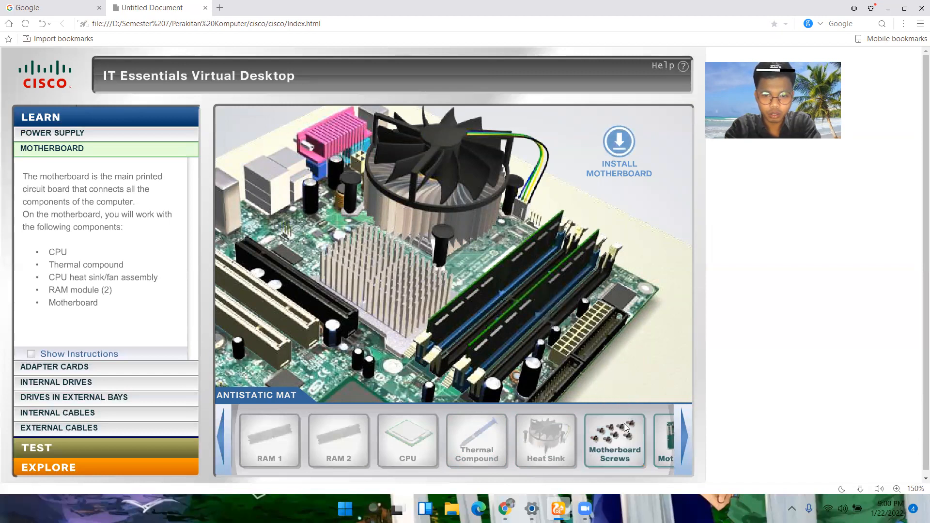
Step: Align and install the motherboard in the case, secure it with the motherboard screws, and acknowledge the layer's completion
click(685, 439)
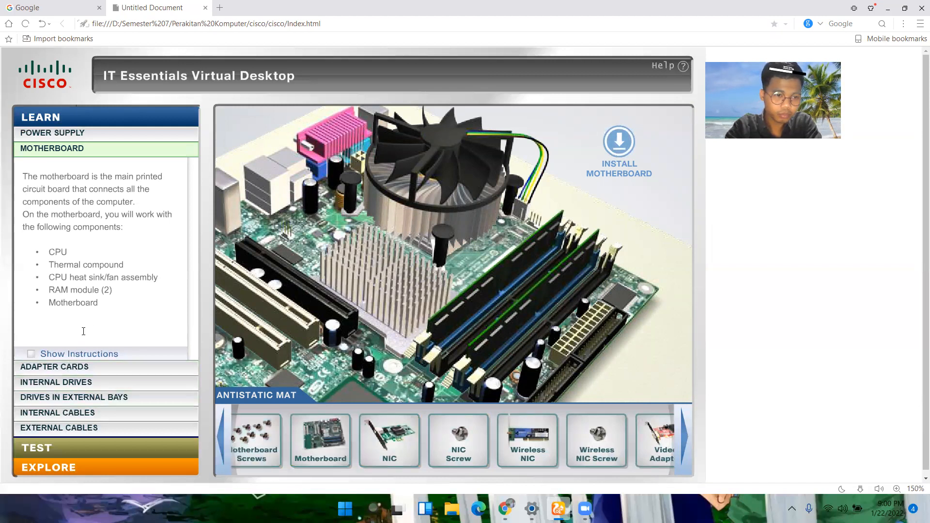
click(620, 142)
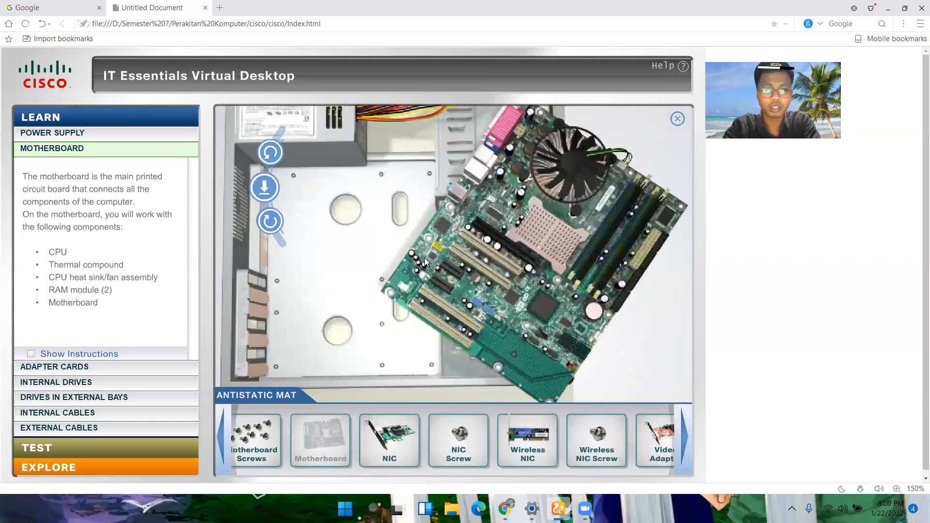
click(266, 155)
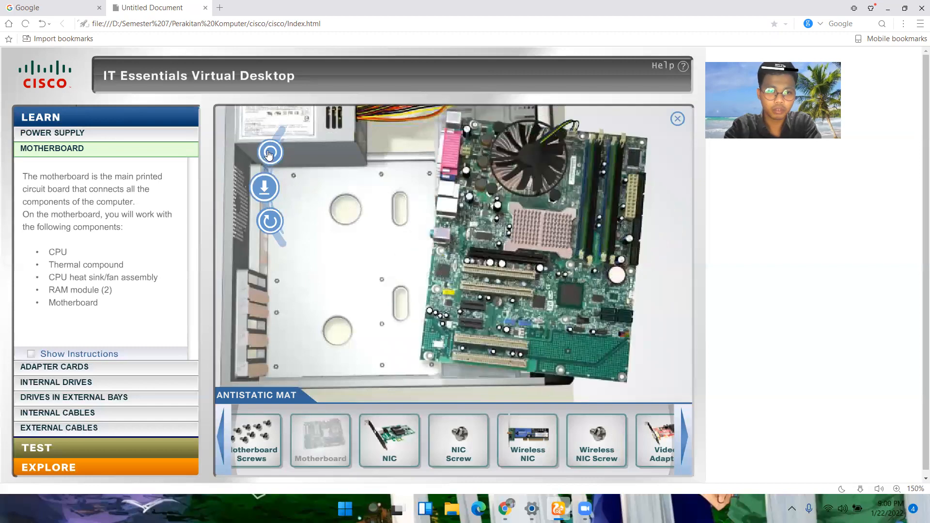
click(265, 189)
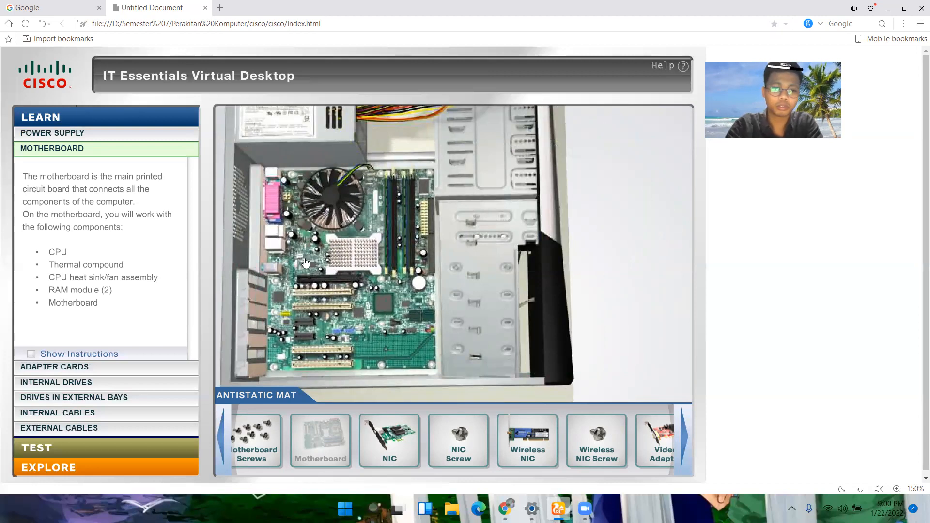
drag(371, 319, 389, 280)
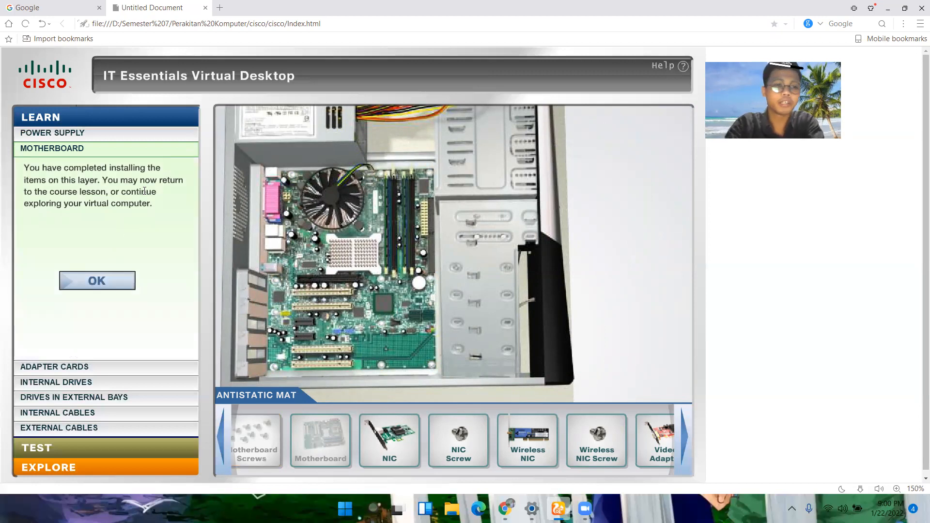
click(97, 282)
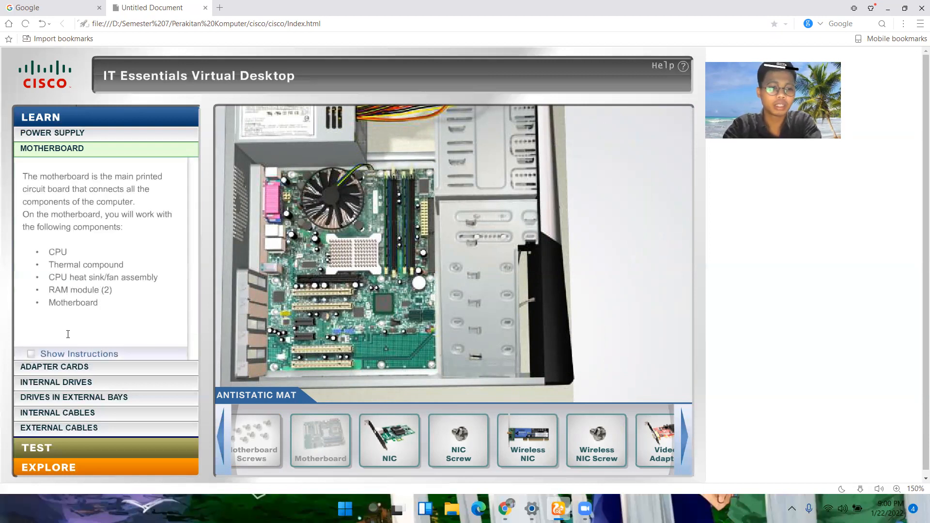
Step: In the Adapter Cards layer, install the NIC in a short black expansion slot and fasten it with the NIC screw
click(51, 367)
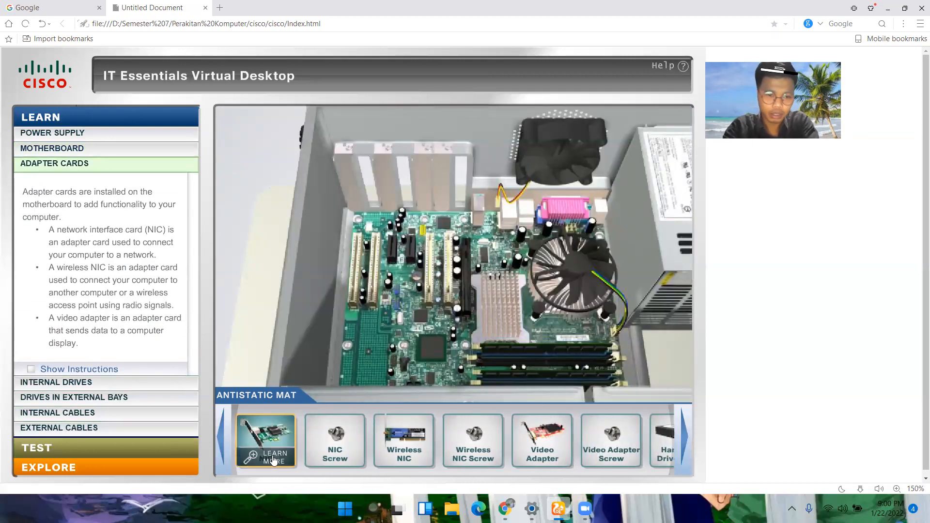
mouse_move(266, 428)
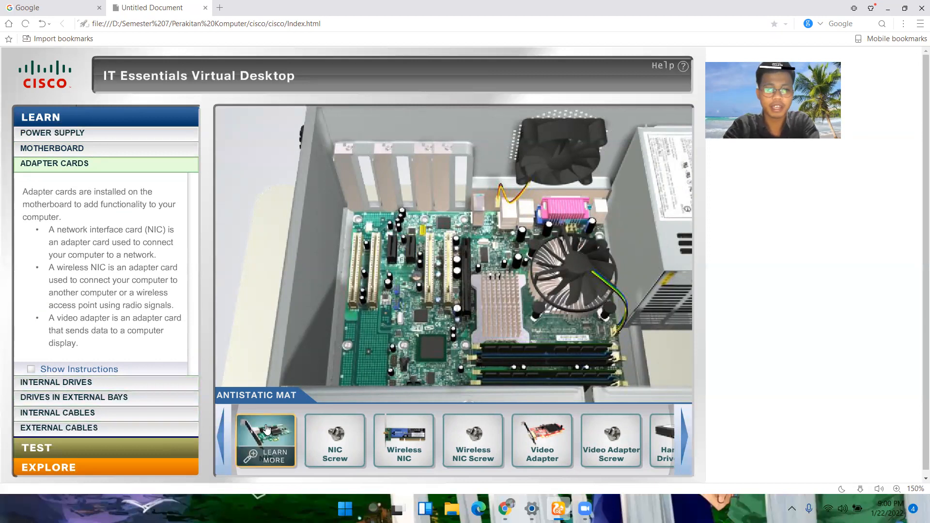
drag(266, 428, 380, 254)
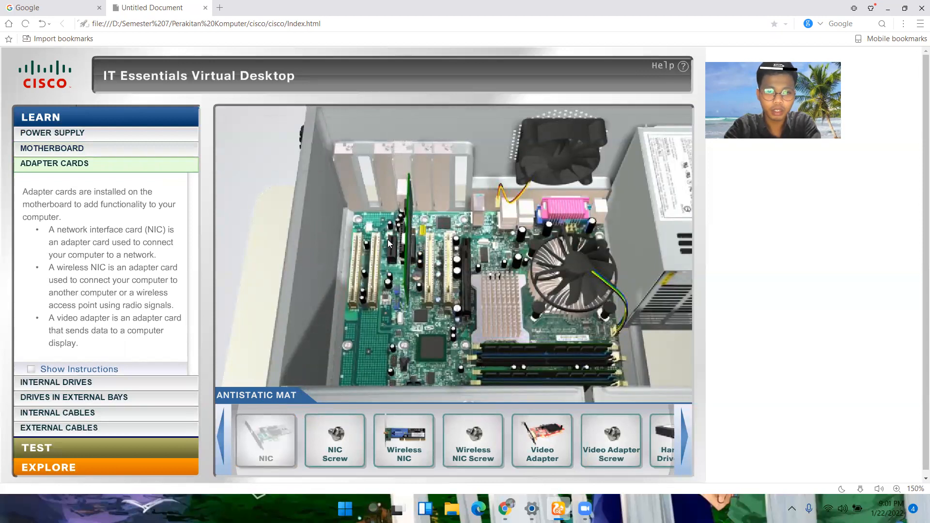
drag(329, 430, 407, 162)
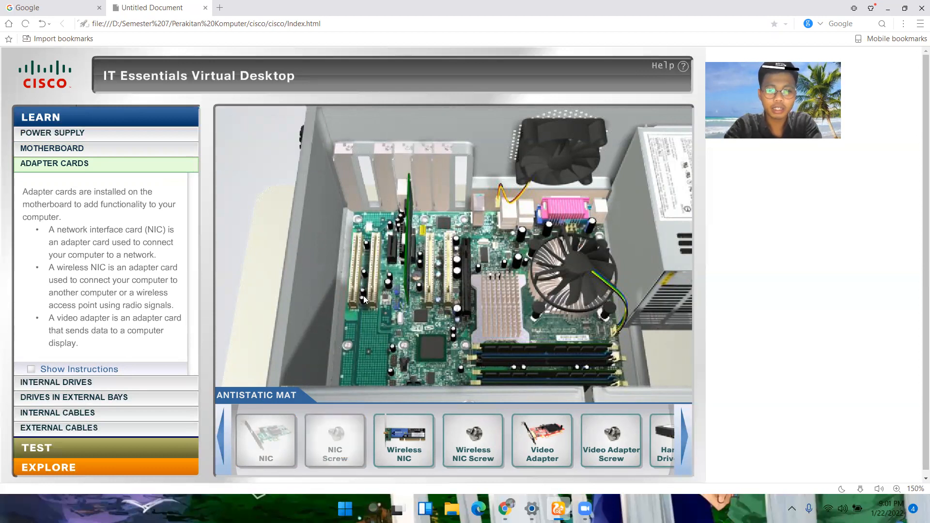
Step: Install the wireless NIC and the video adapter, fasten each with its own screw, and acknowledge the layer's completion
drag(402, 438, 383, 249)
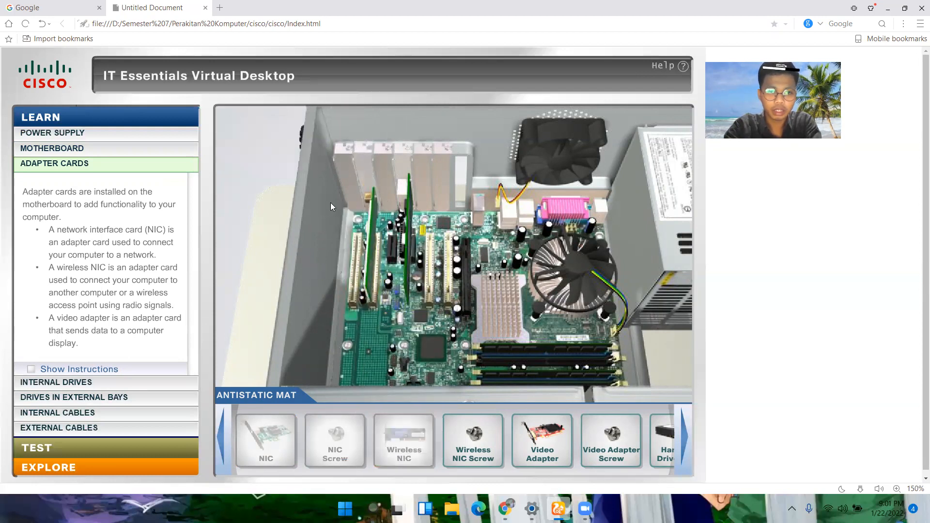
drag(473, 436, 368, 173)
drag(542, 438, 477, 259)
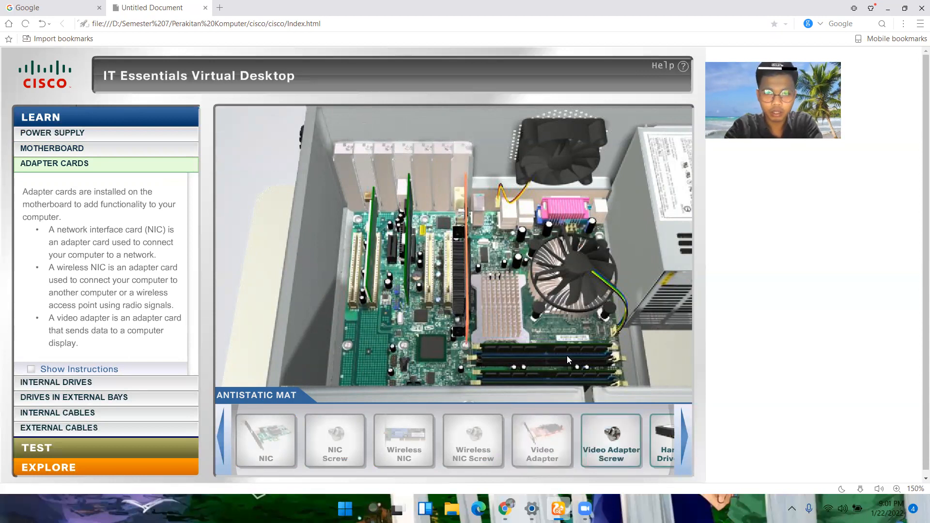
drag(609, 435, 471, 168)
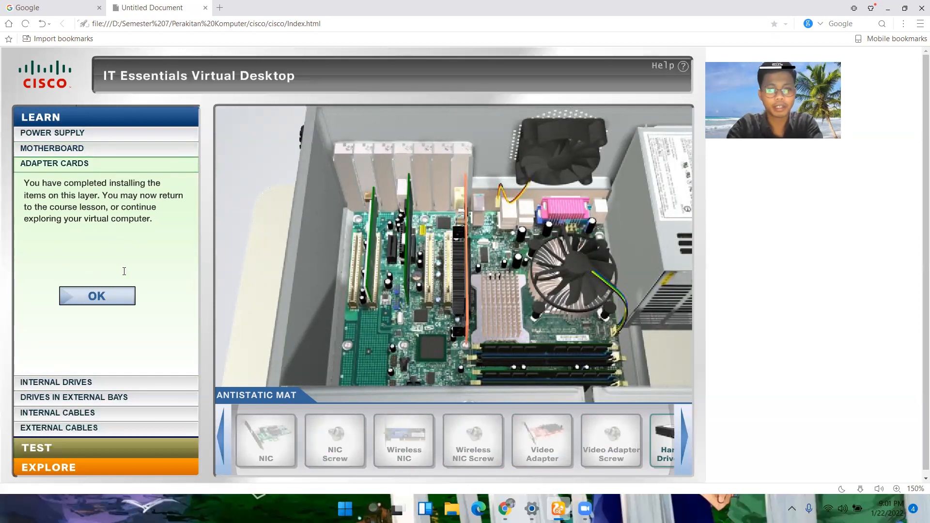
click(108, 301)
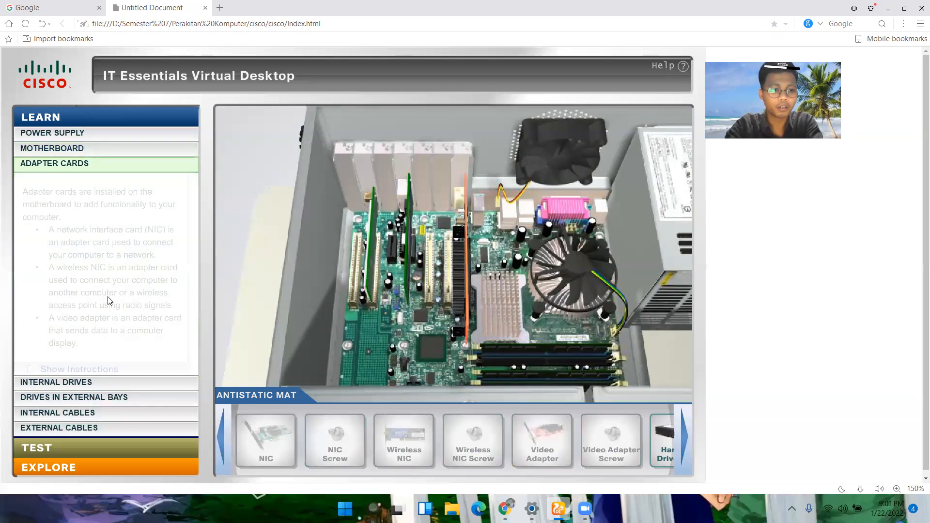
Step: Open the Internal Drives layer and try to install the hard disk drive (HDD) in the internal drive bay
click(83, 383)
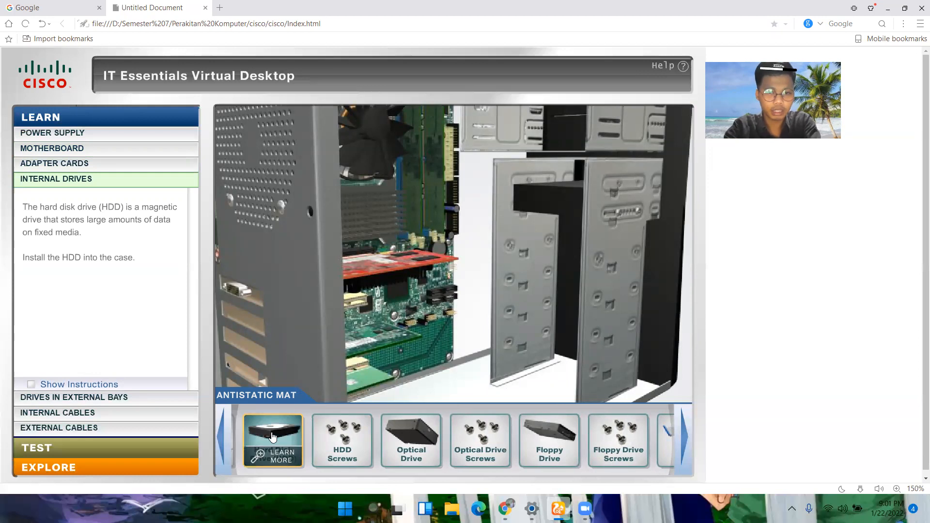
drag(272, 437, 472, 252)
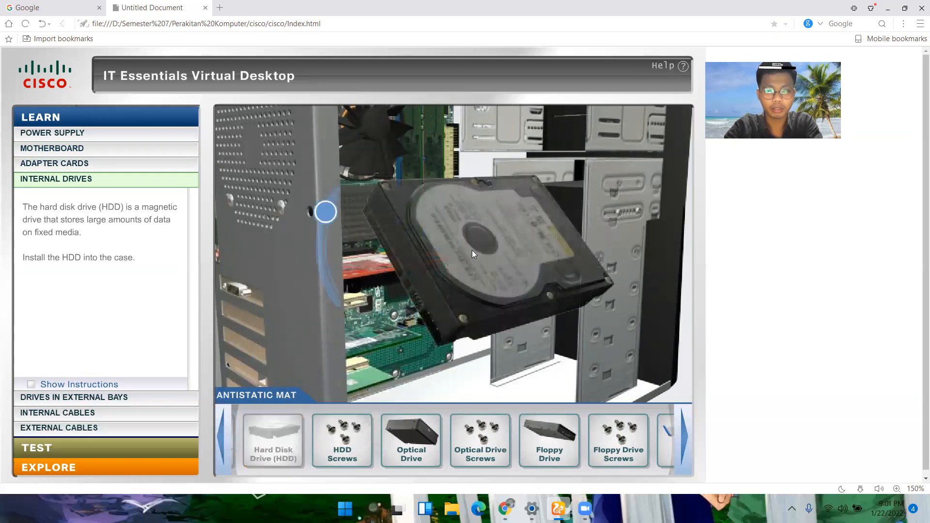
click(332, 214)
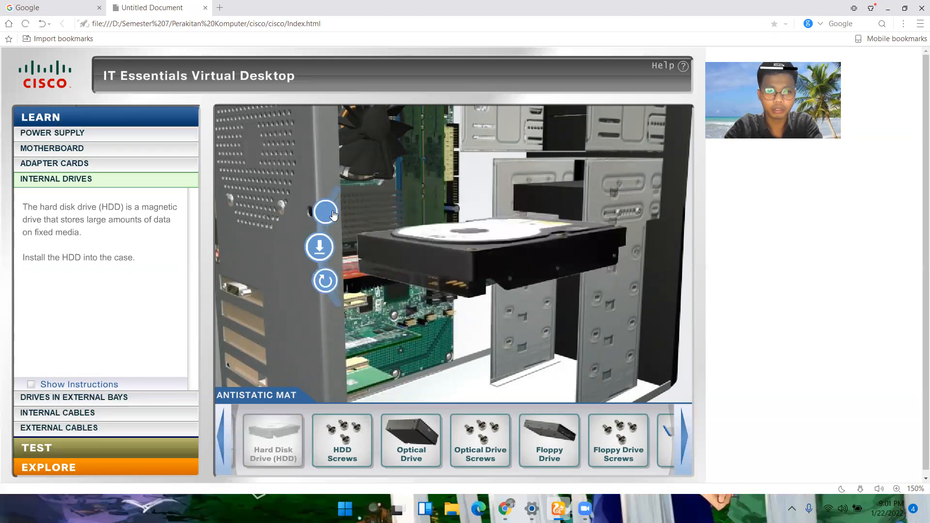
click(320, 249)
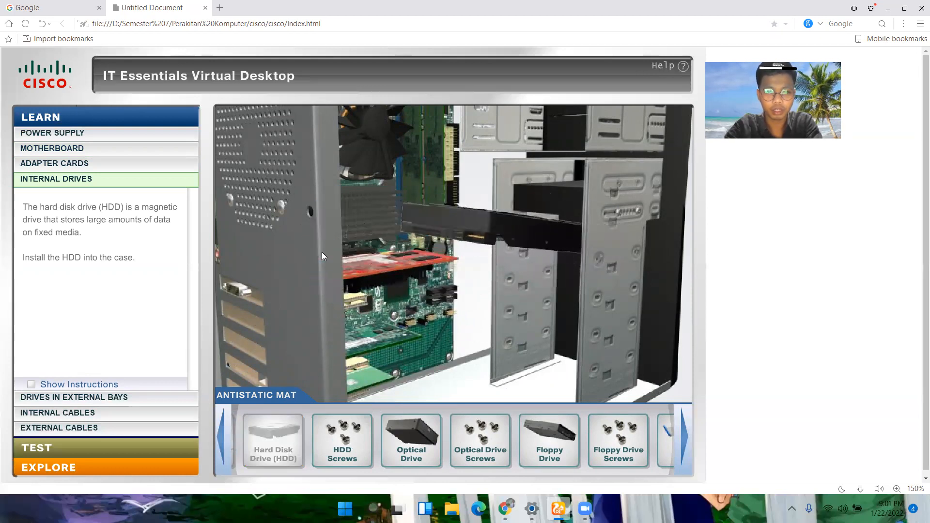
drag(523, 258, 381, 245)
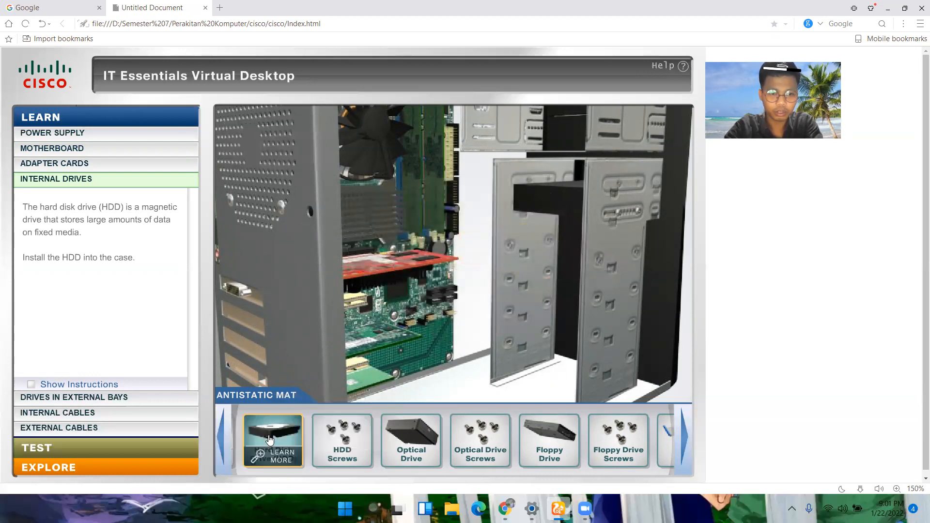
Step: Orient and install the hard disk drive in its bay, secure it with the HDD screws, and acknowledge the layer's completion
click(270, 440)
click(325, 214)
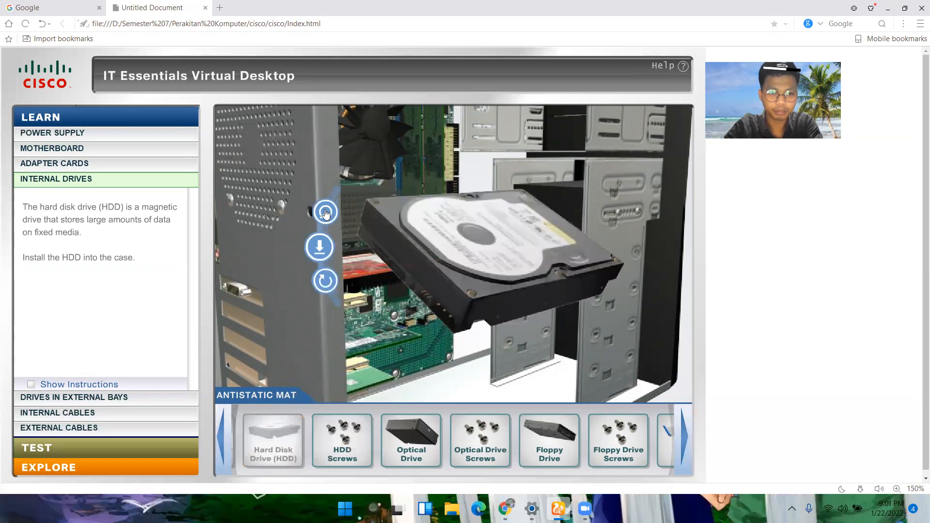
click(320, 248)
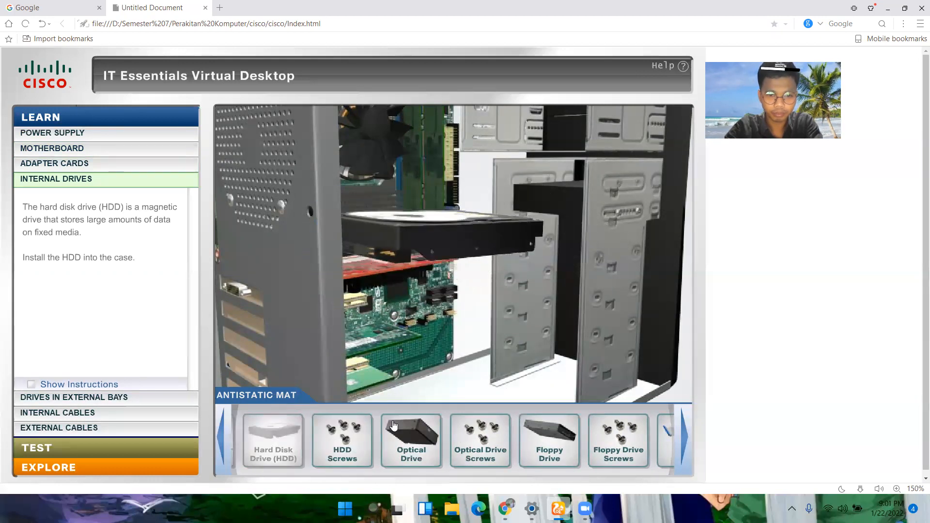
drag(350, 441, 605, 273)
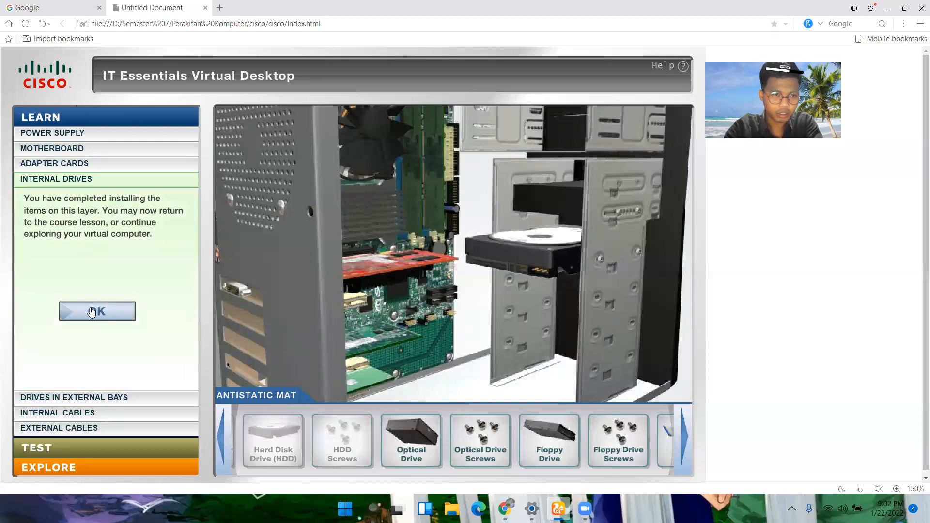
click(92, 312)
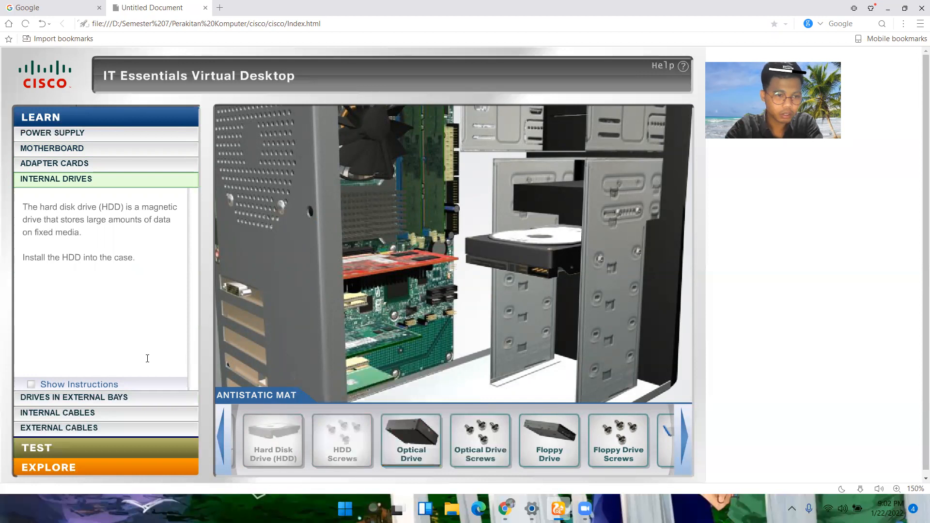
Step: In the Drives in External Bays layer, install the optical drive in the uppermost bay and fasten it with the optical drive screws
click(112, 399)
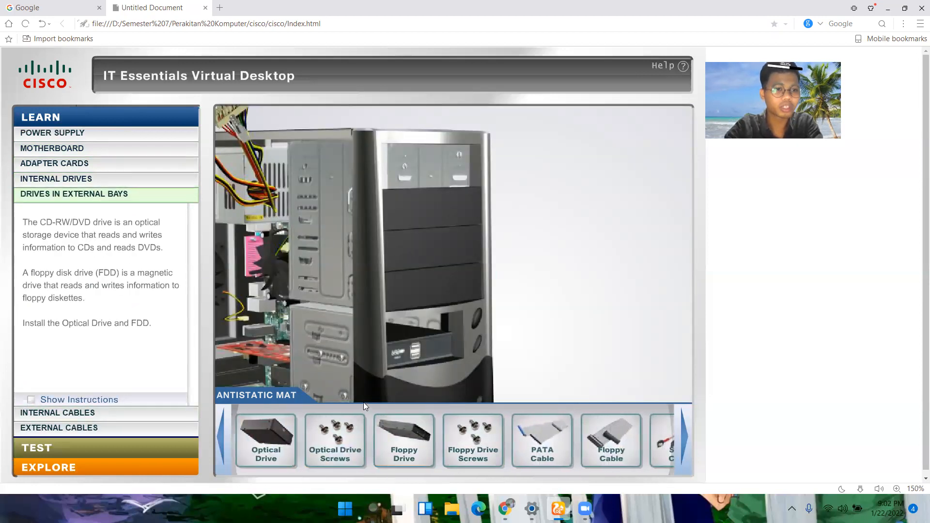
drag(270, 435, 443, 171)
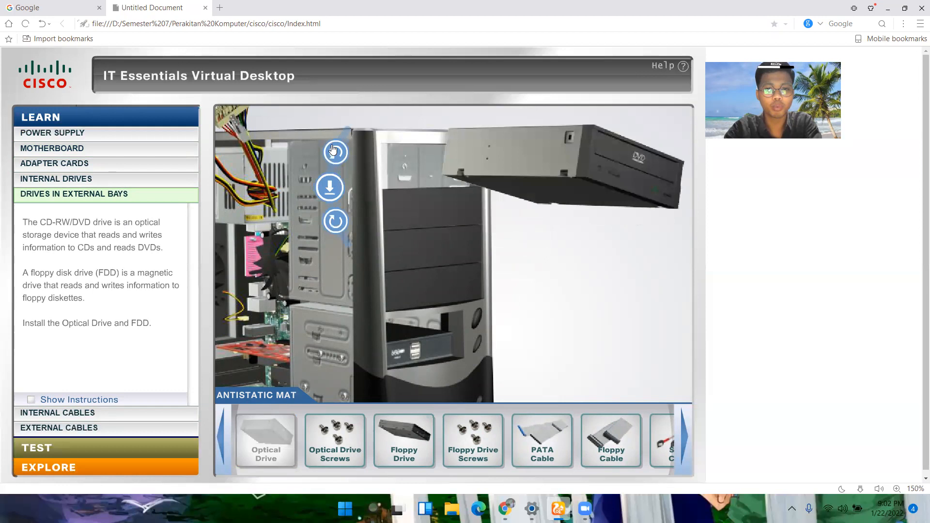
click(323, 187)
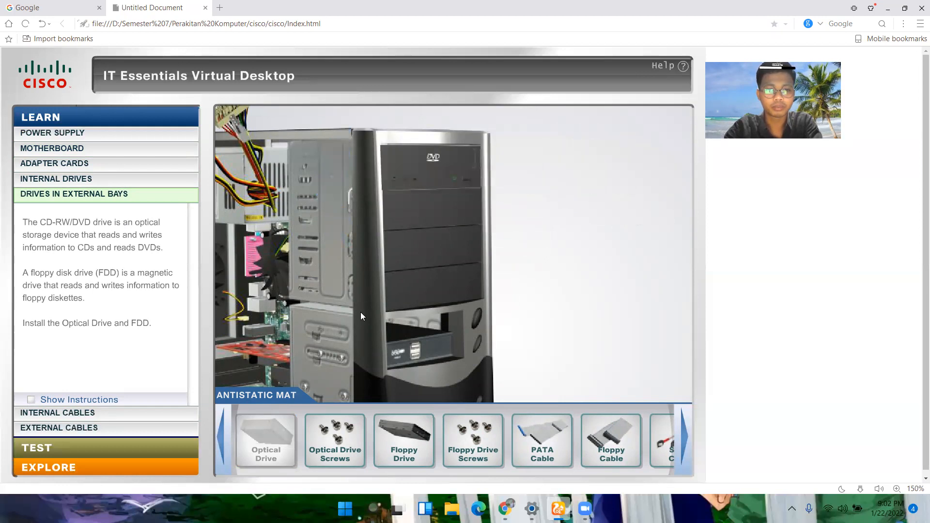
drag(335, 438, 347, 175)
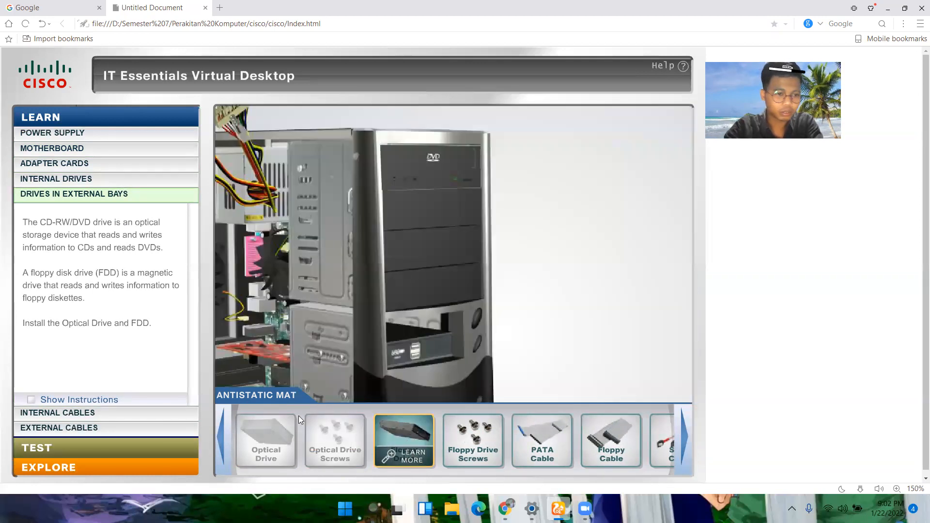
Step: Rotate the floppy drive upright, install it in the small front bay with the floppy drive screws, and acknowledge the layer's completion
drag(402, 435, 422, 318)
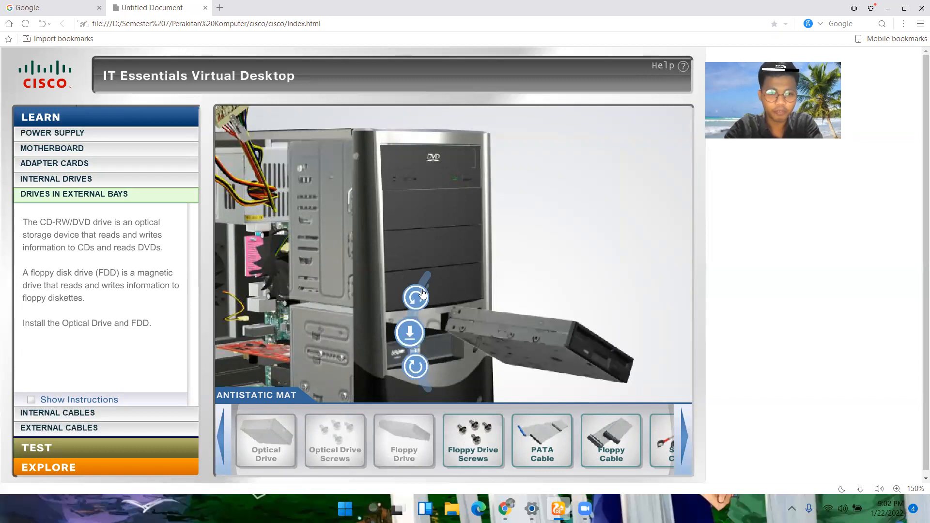
click(422, 293)
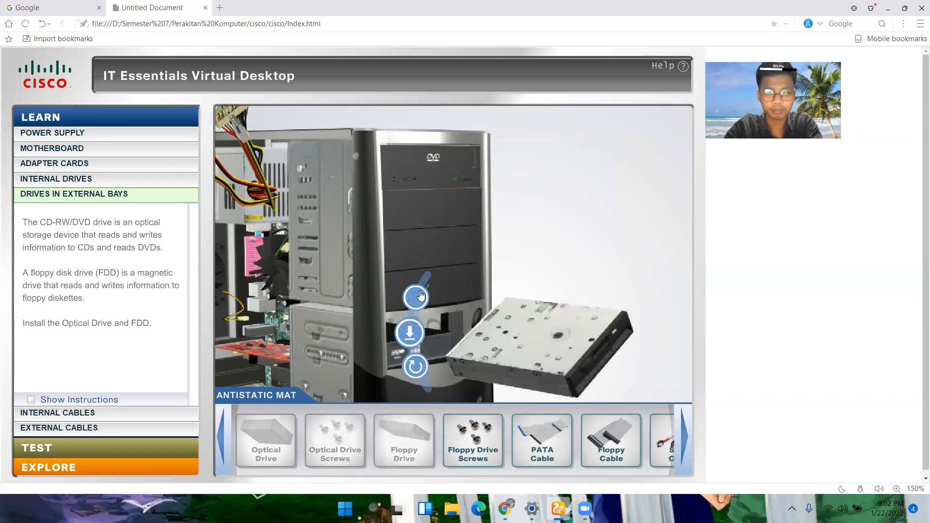
click(410, 367)
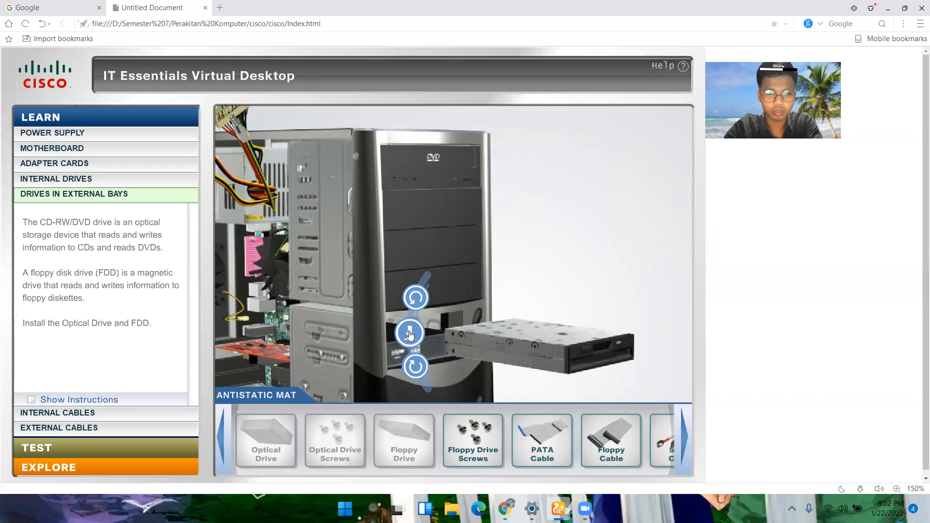
click(414, 310)
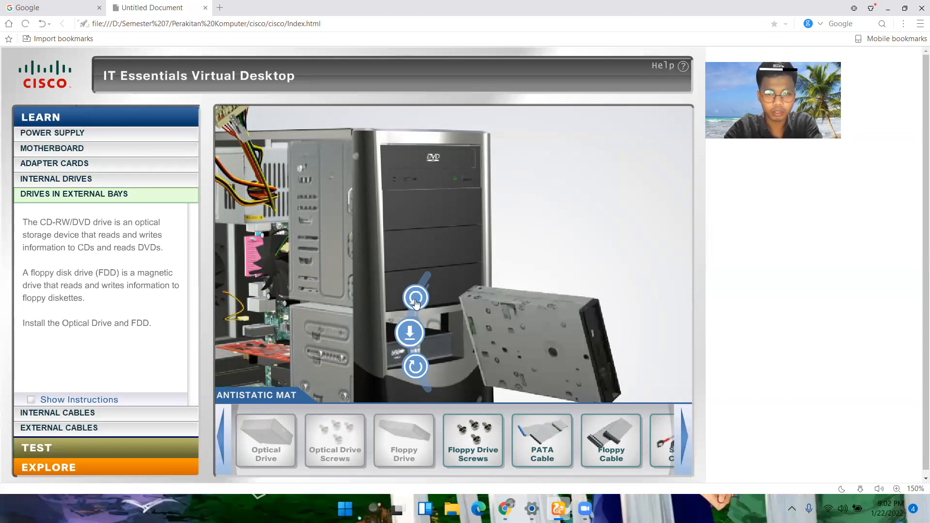
click(416, 304)
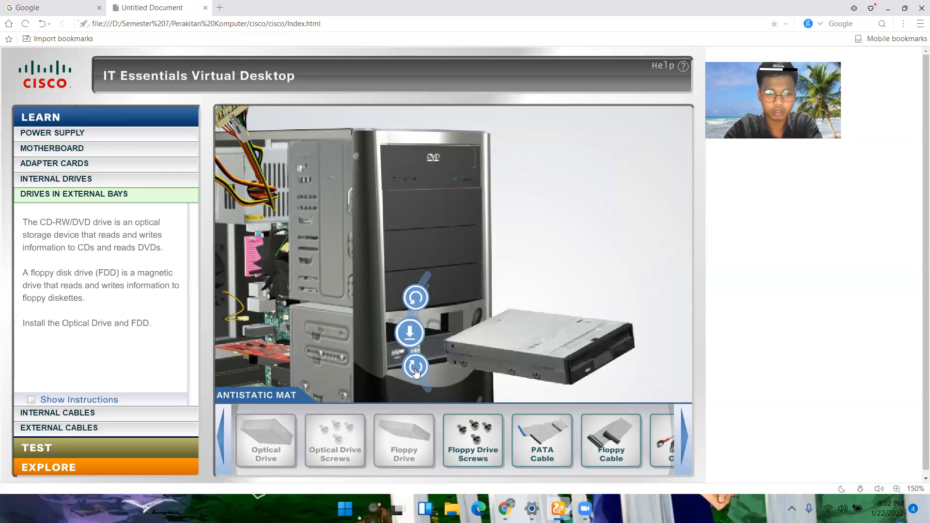
click(415, 372)
click(411, 335)
drag(473, 439, 346, 349)
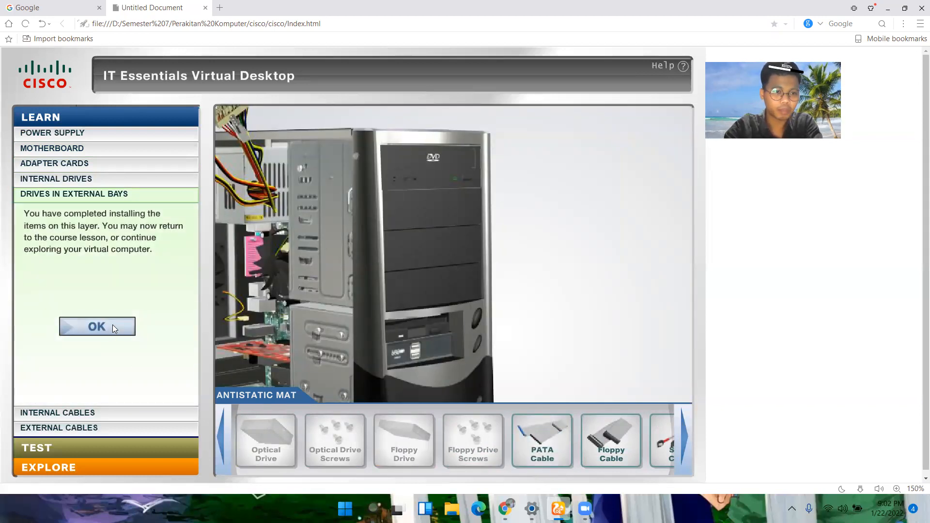
click(113, 327)
Step: In the Internal Cables layer, connect the PATA cable to its motherboard connector with Pin 1 aligned, and select its free end
click(98, 412)
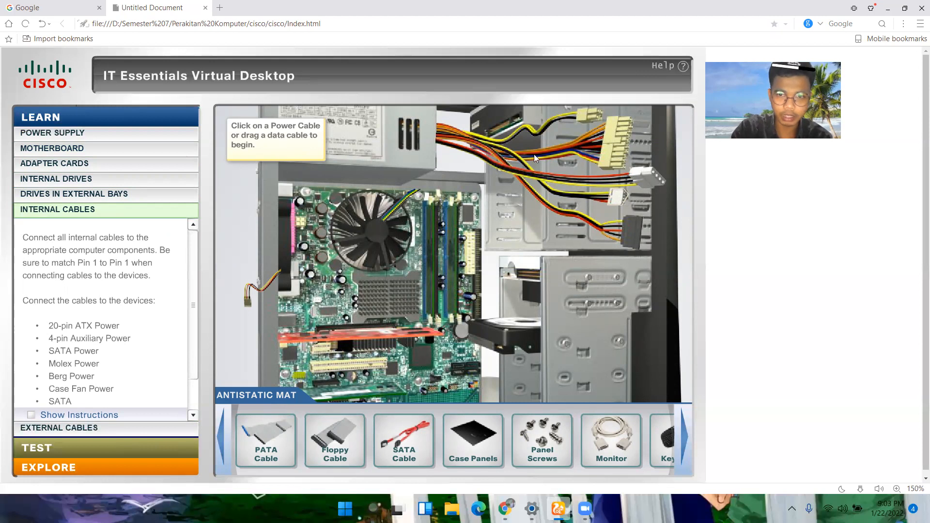
click(581, 121)
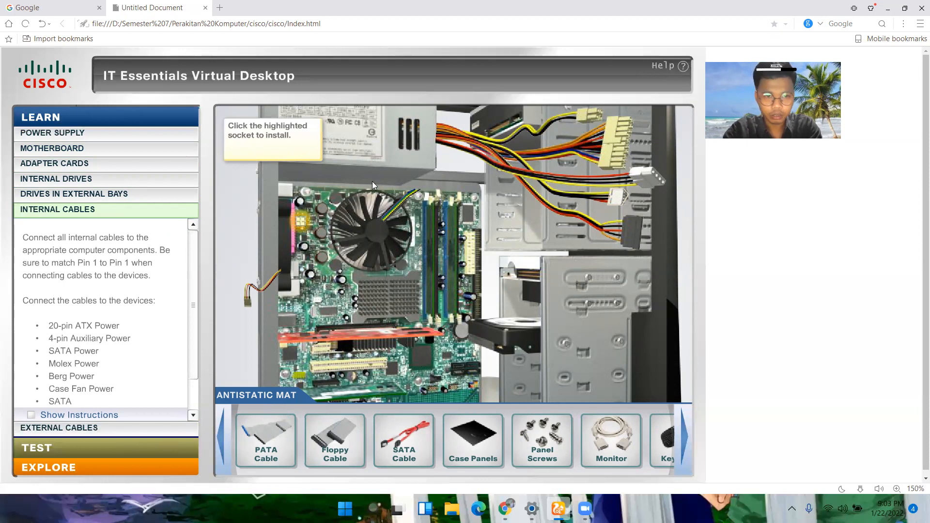
drag(267, 439, 447, 307)
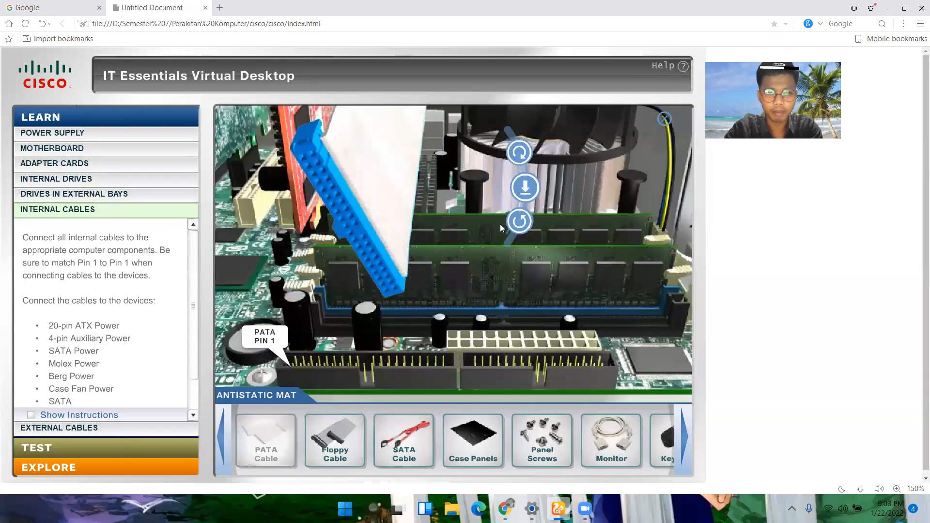
click(518, 221)
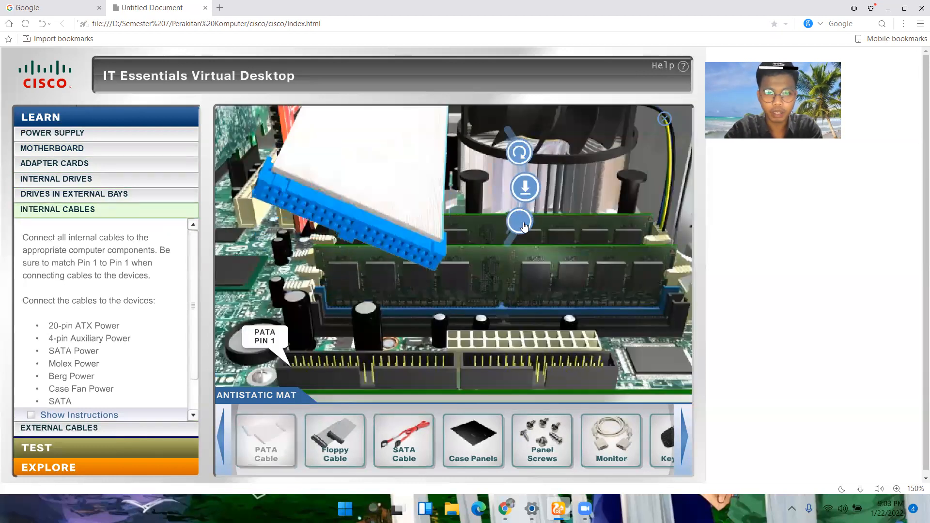
click(525, 188)
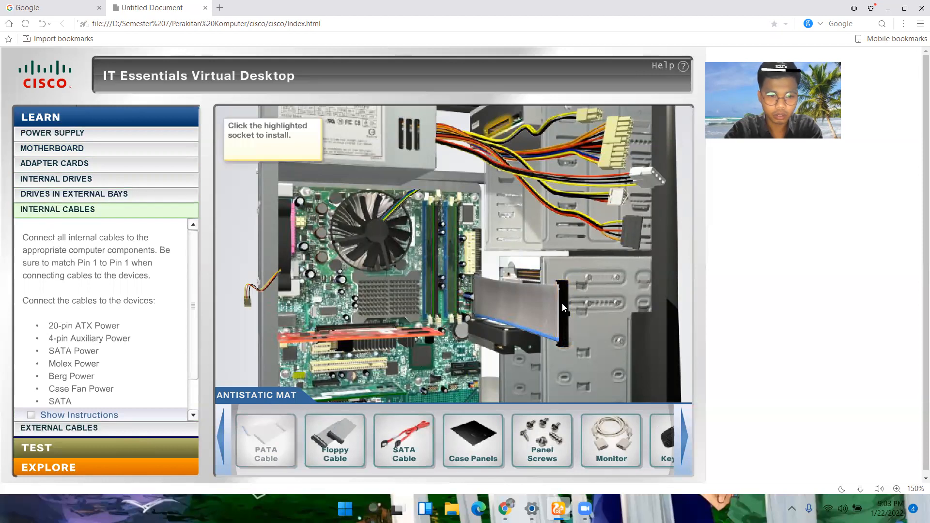
click(560, 305)
Step: Connect the floppy cable to its motherboard connector with Pin 1 aligned, and select its free end
drag(336, 436, 476, 249)
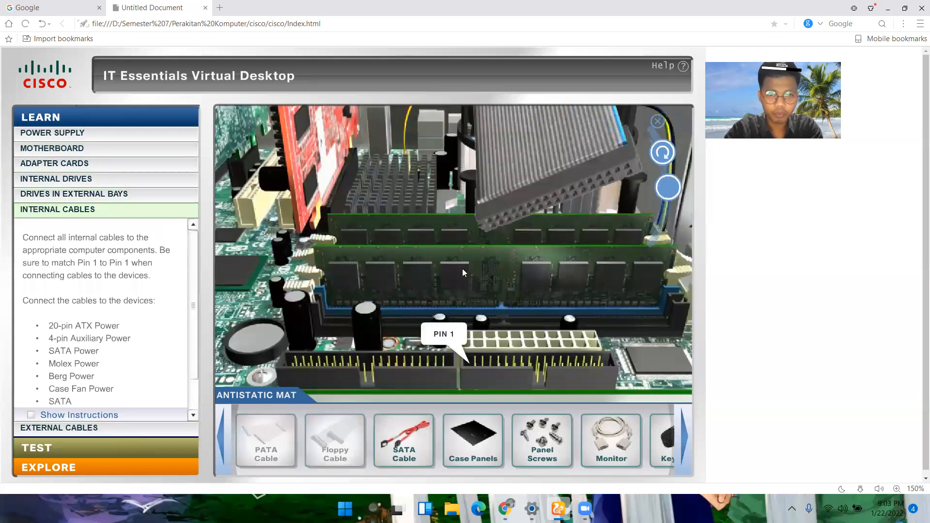
click(663, 153)
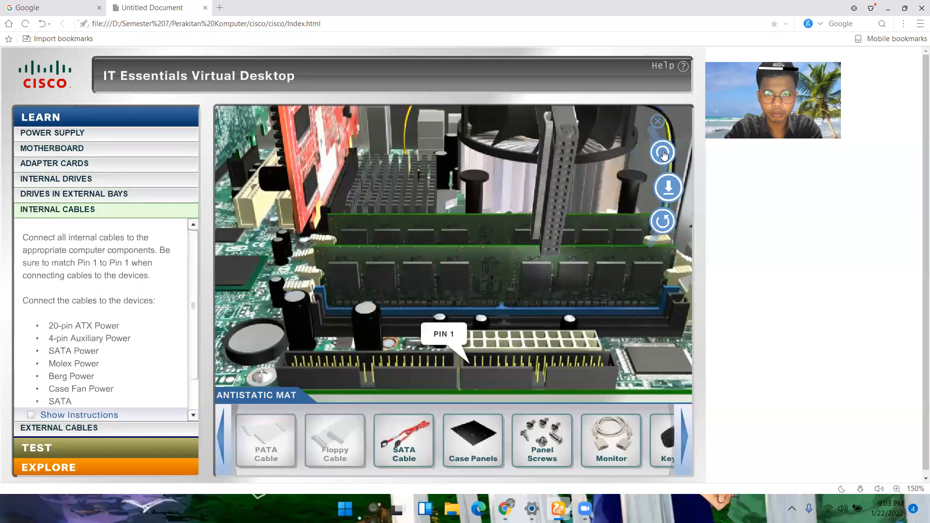
click(667, 188)
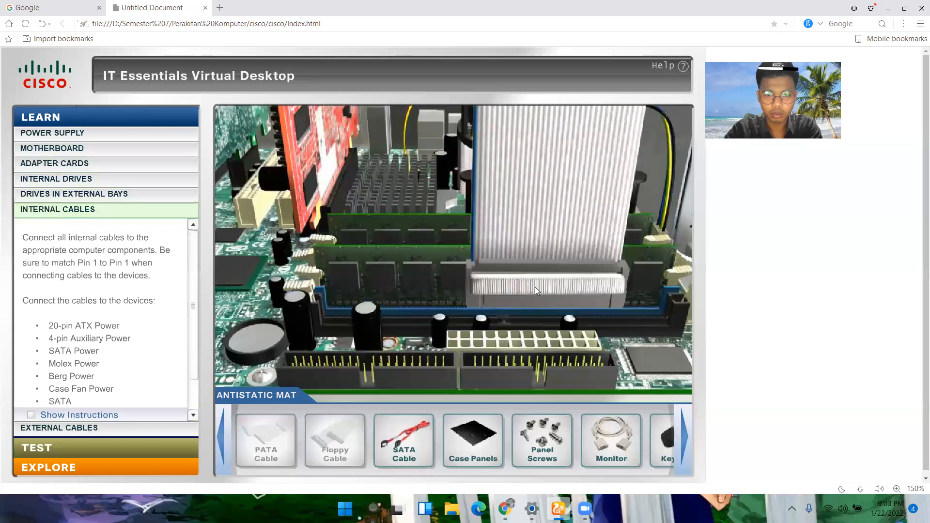
click(566, 244)
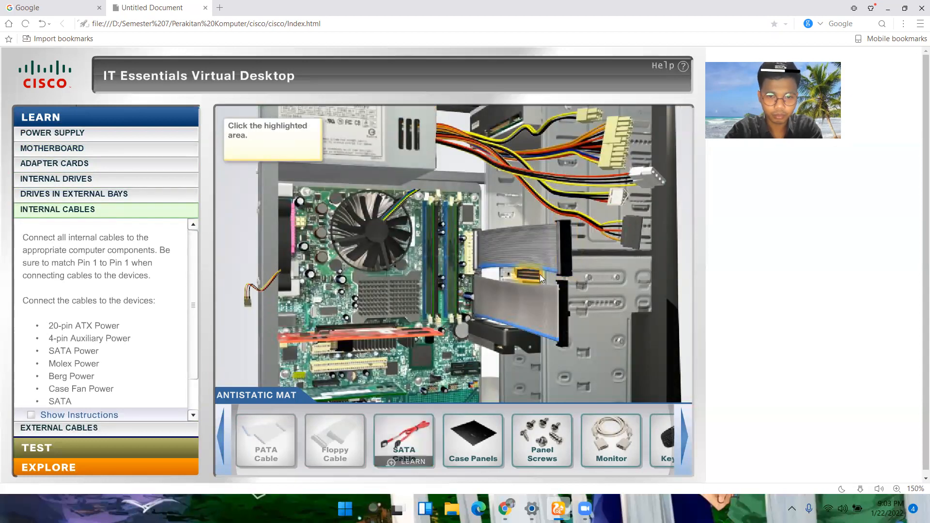
Step: Rotate the SATA cable connector to match the highlighted motherboard SATA socket and plug it in
drag(416, 446, 494, 324)
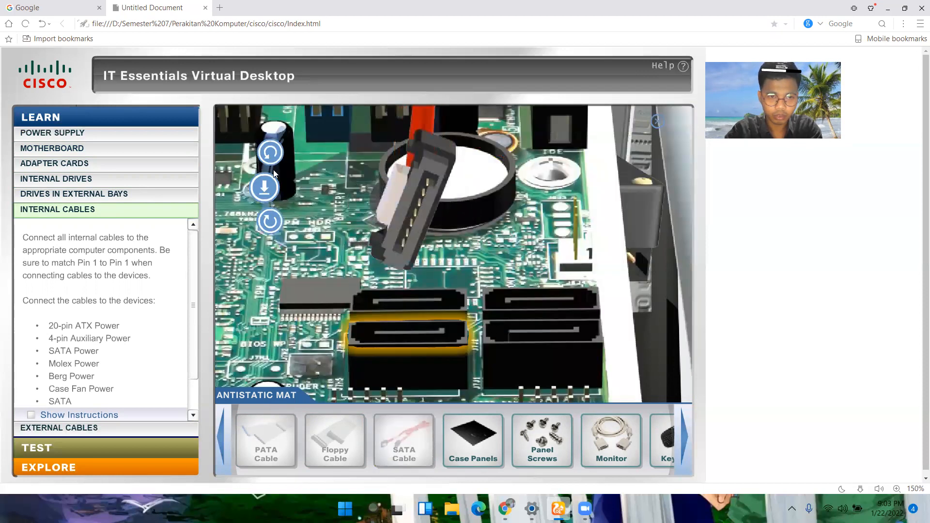
click(271, 159)
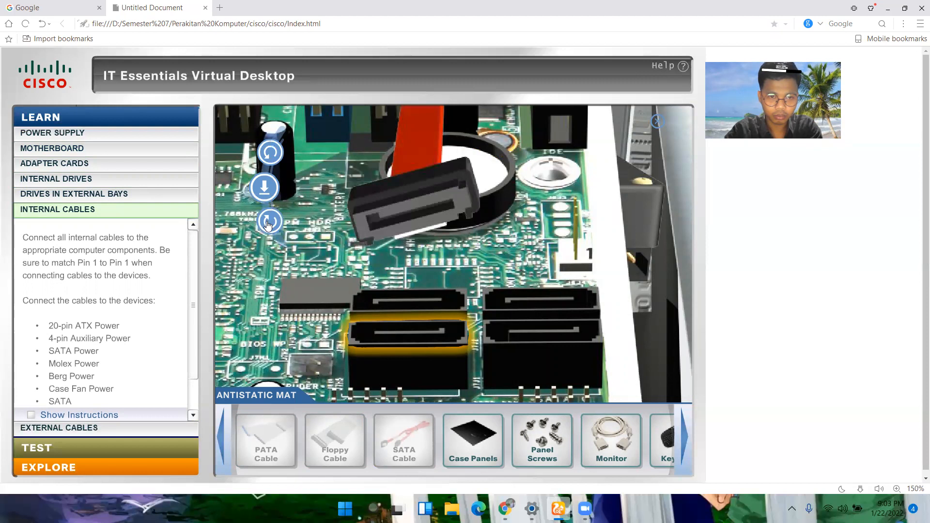
click(268, 225)
click(267, 152)
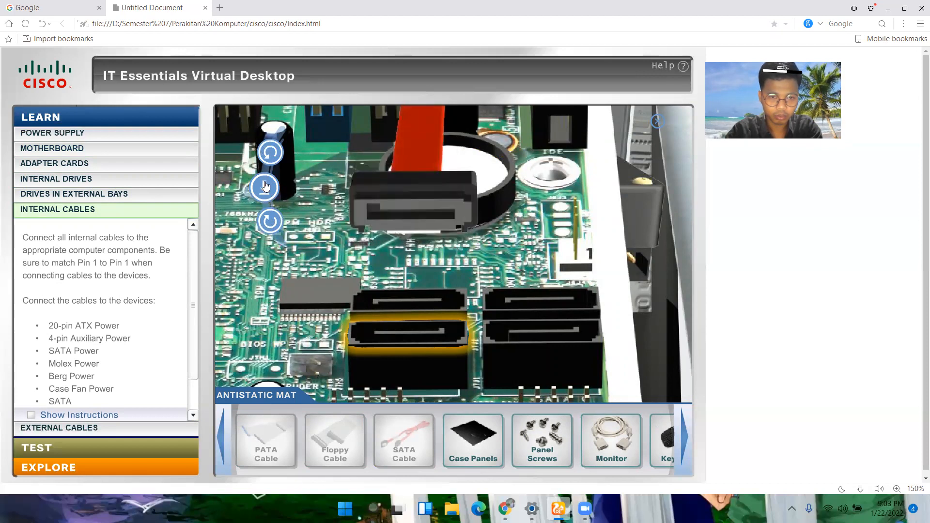
click(271, 159)
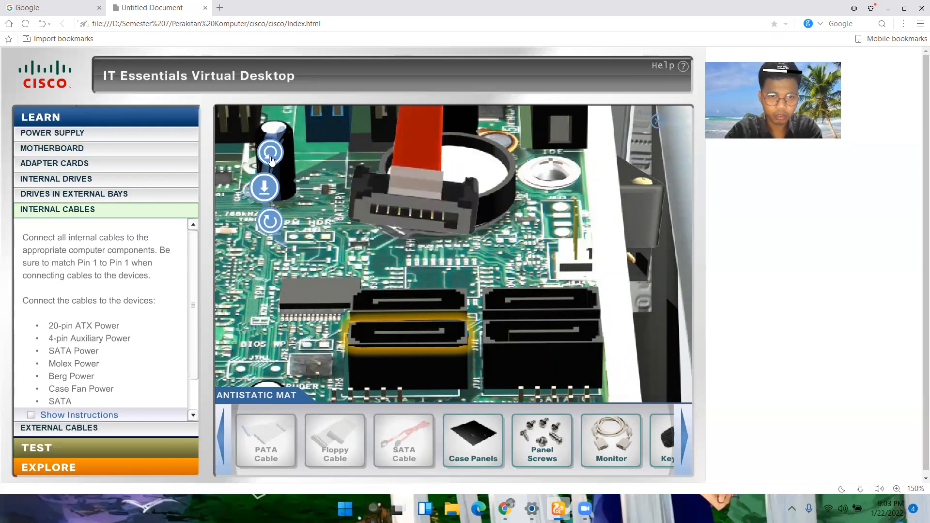
click(262, 185)
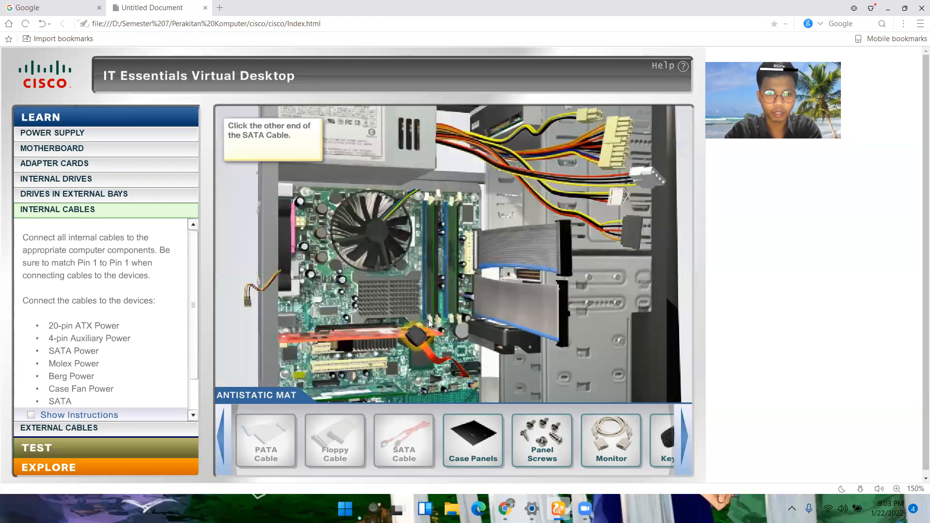
Step: Connect the free end of the SATA cable to the highlighted data socket on the hard drive
click(416, 339)
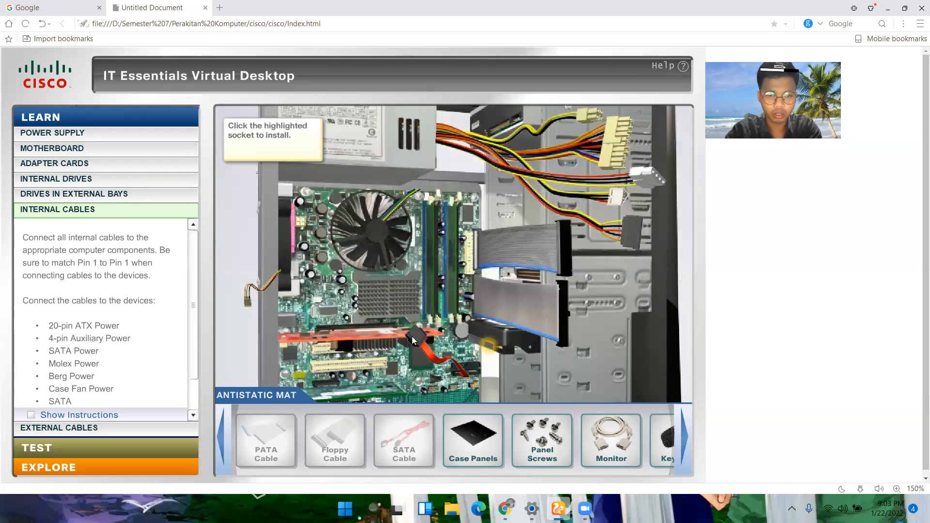
click(490, 350)
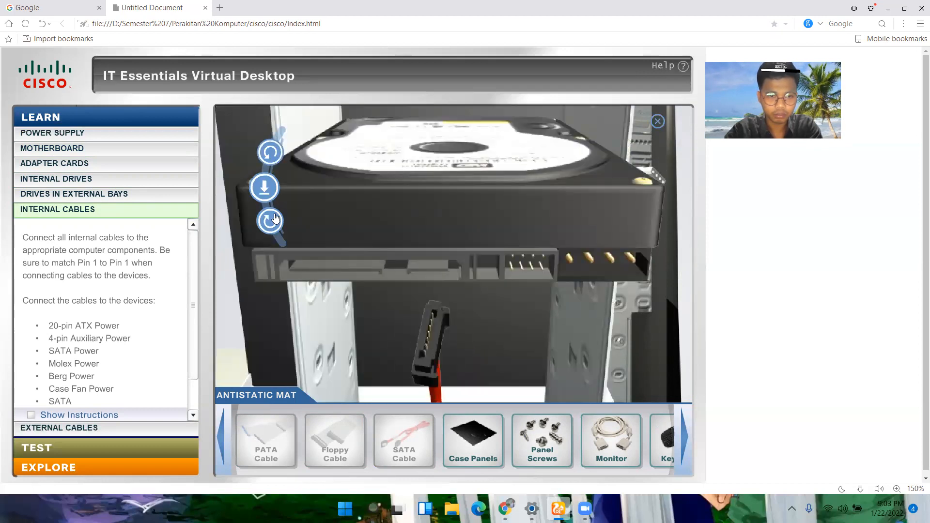
click(263, 185)
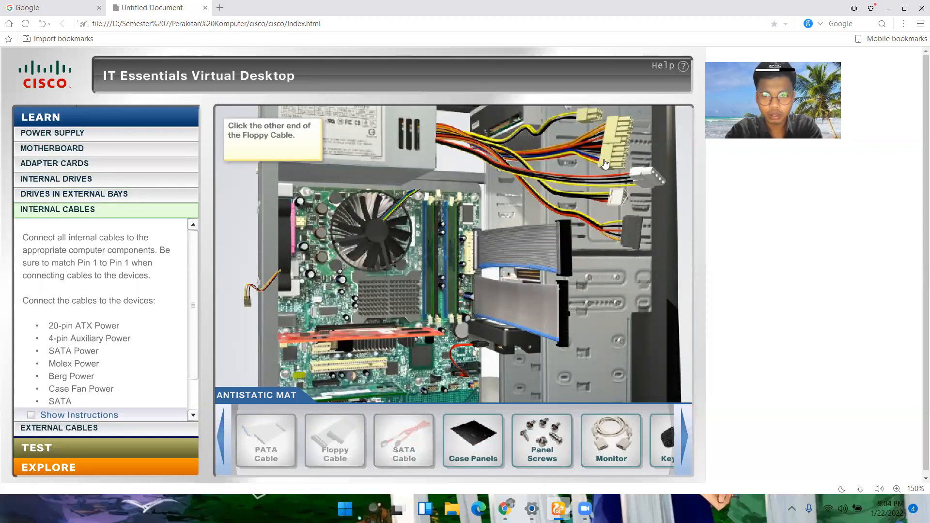
Step: Rotate and plug the 20-pin ATX power connector and the 4-pin auxiliary power connector into their motherboard sockets
click(463, 252)
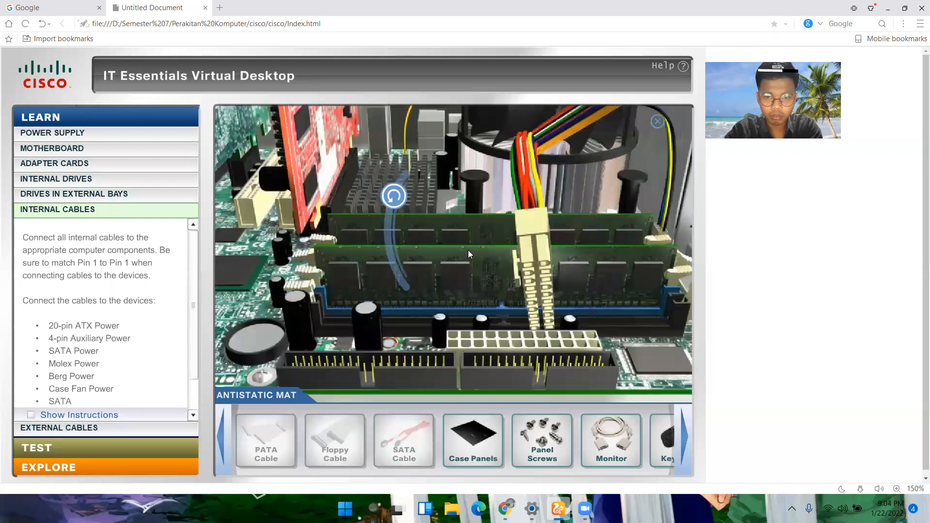
click(395, 196)
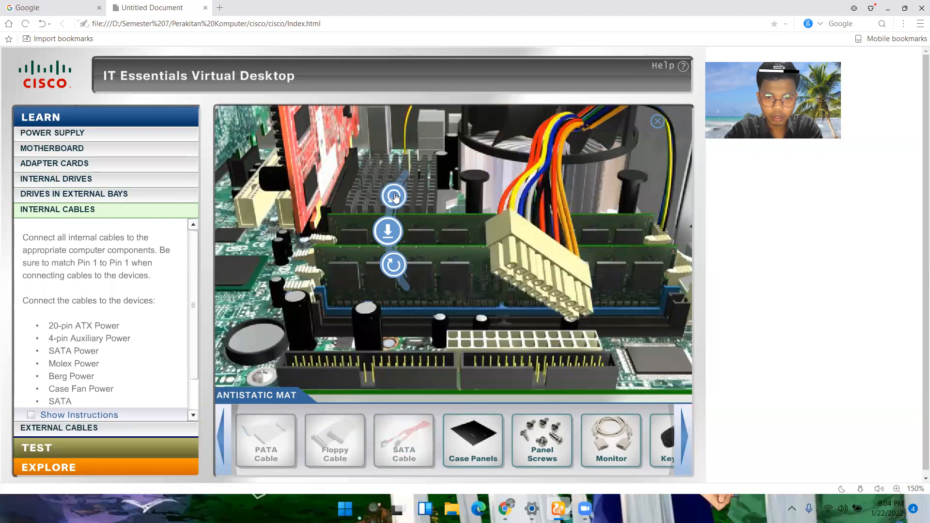
click(387, 232)
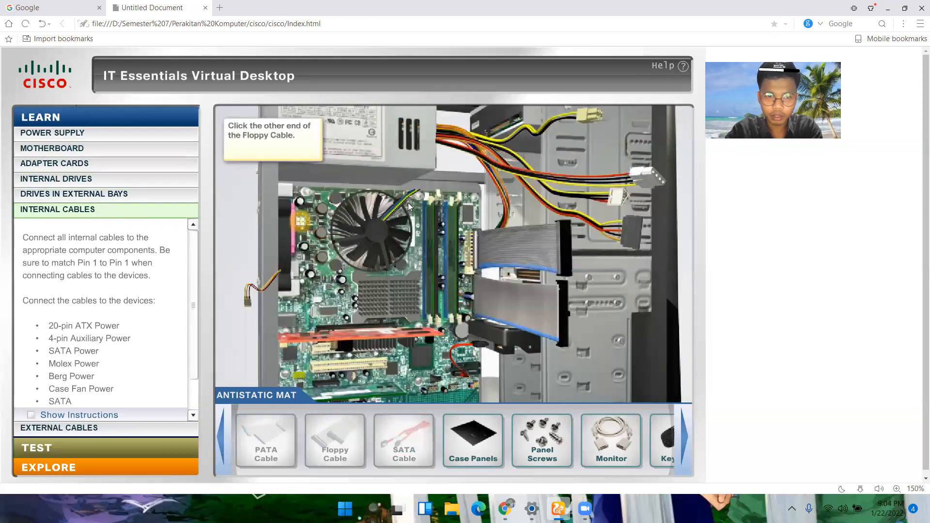
click(299, 225)
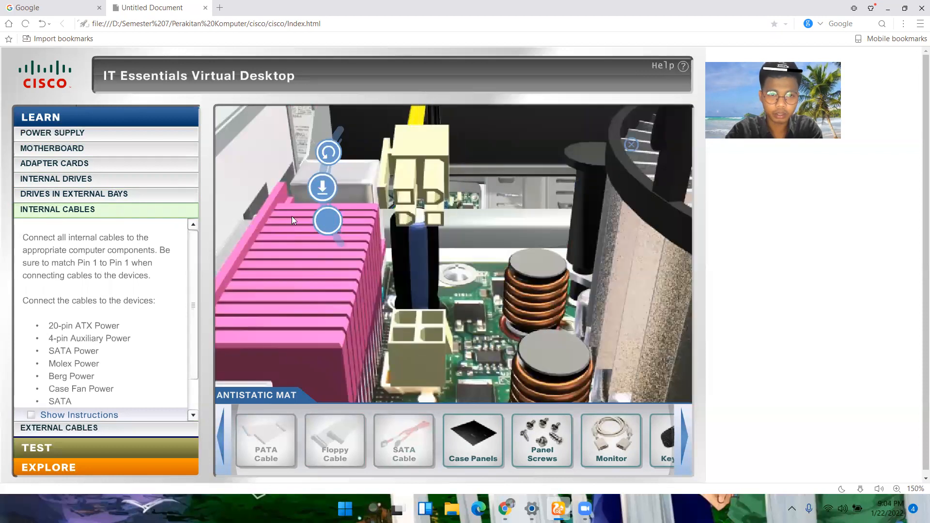
click(328, 221)
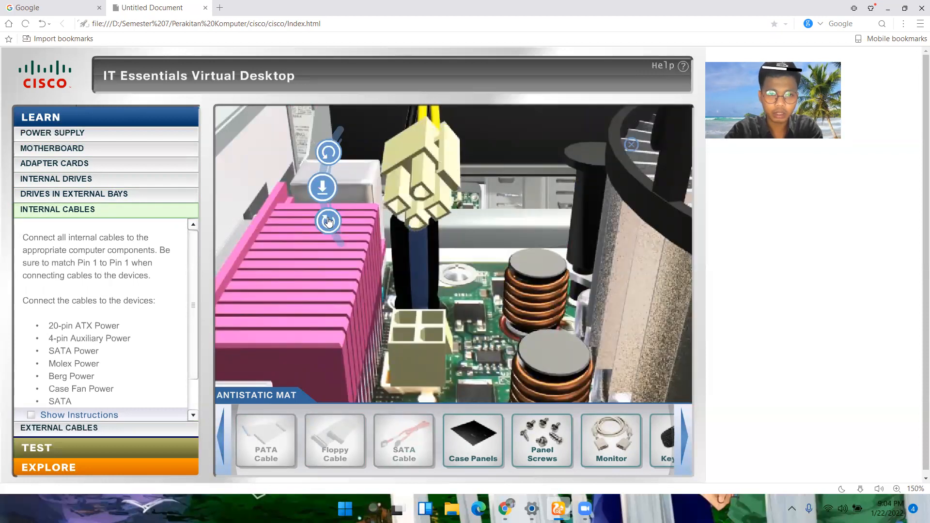
click(333, 183)
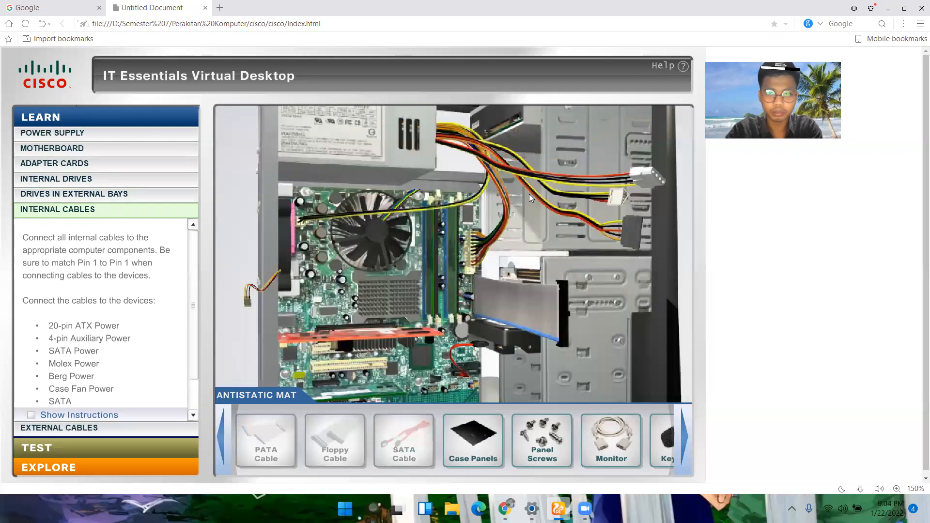
Step: Rotate the Berg power connector to match the floppy drive's power socket and plug it in
click(621, 201)
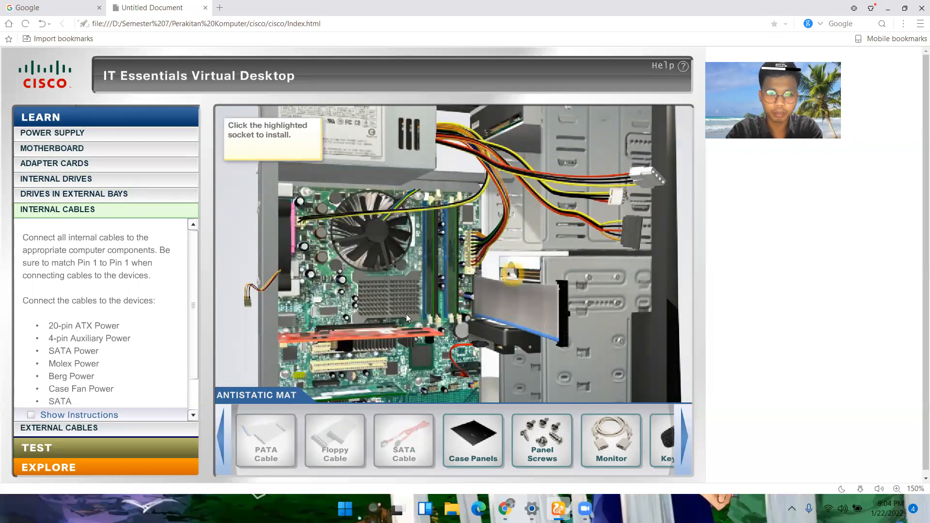
click(508, 278)
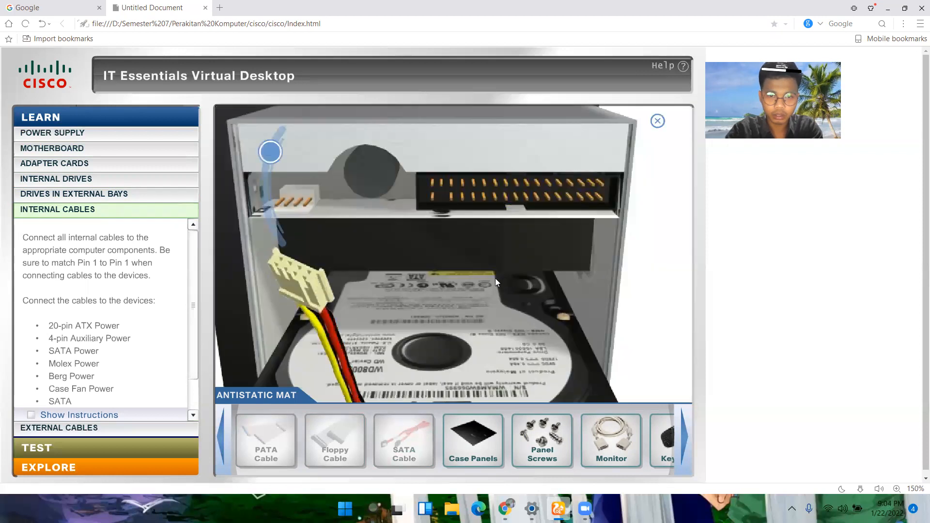
click(266, 158)
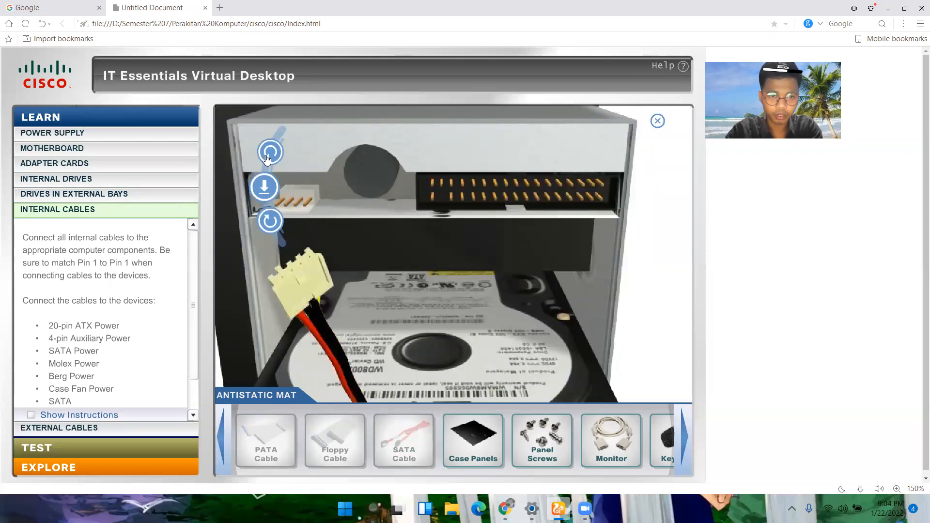
click(265, 187)
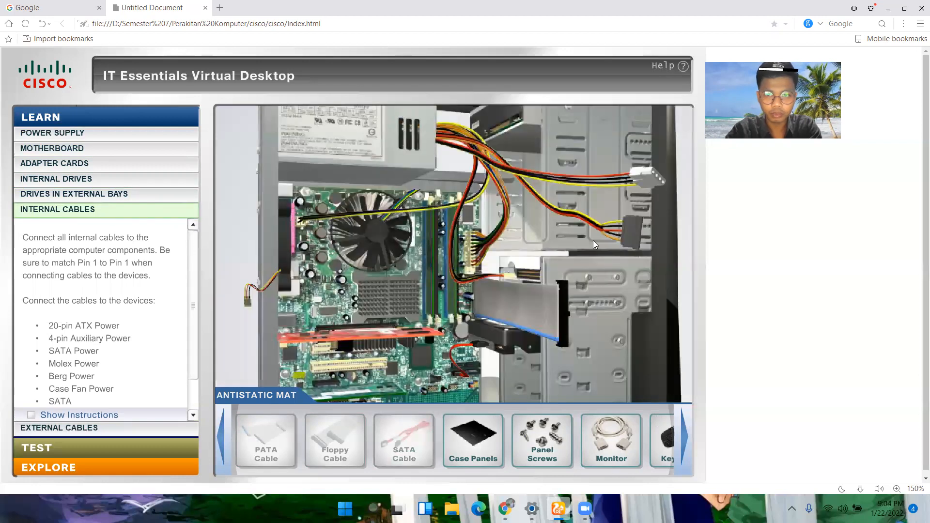
Step: Connect the Molex power connector to the optical drive and the SATA power connector to the hard drive
click(644, 177)
click(519, 119)
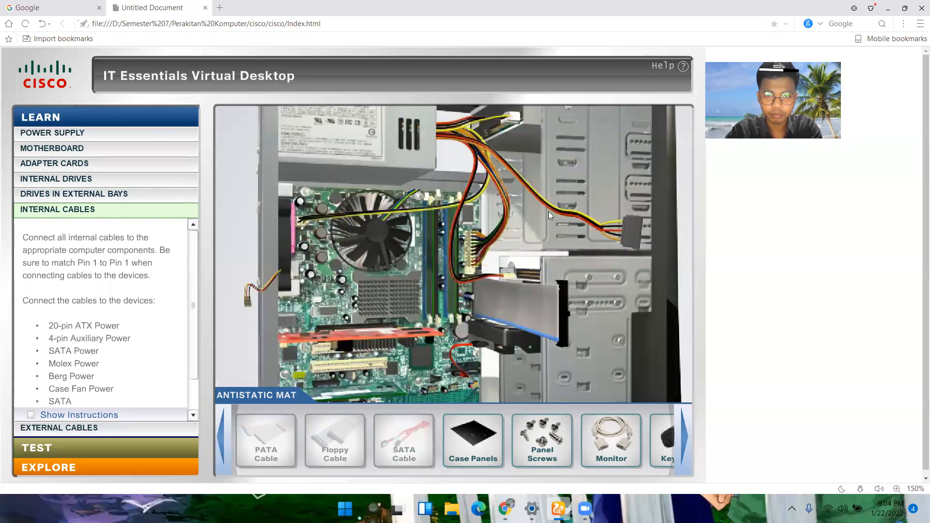
click(630, 236)
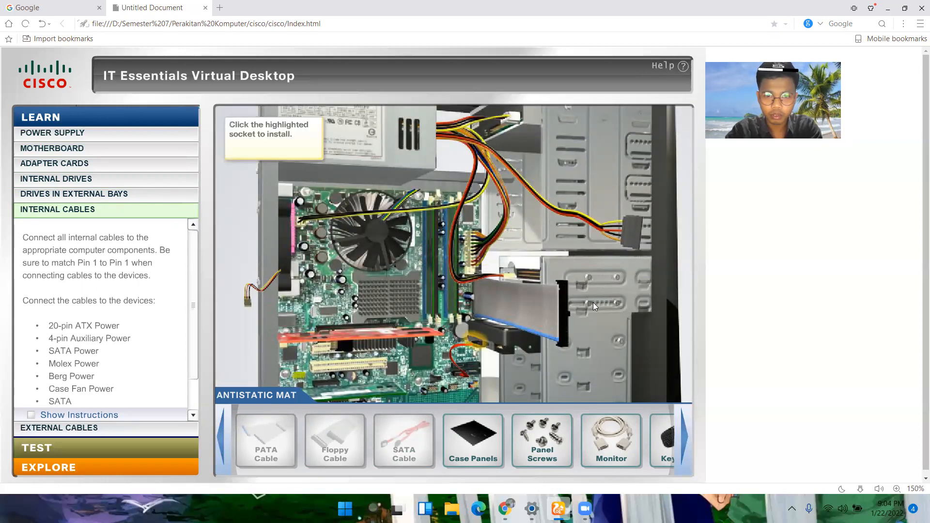
click(476, 343)
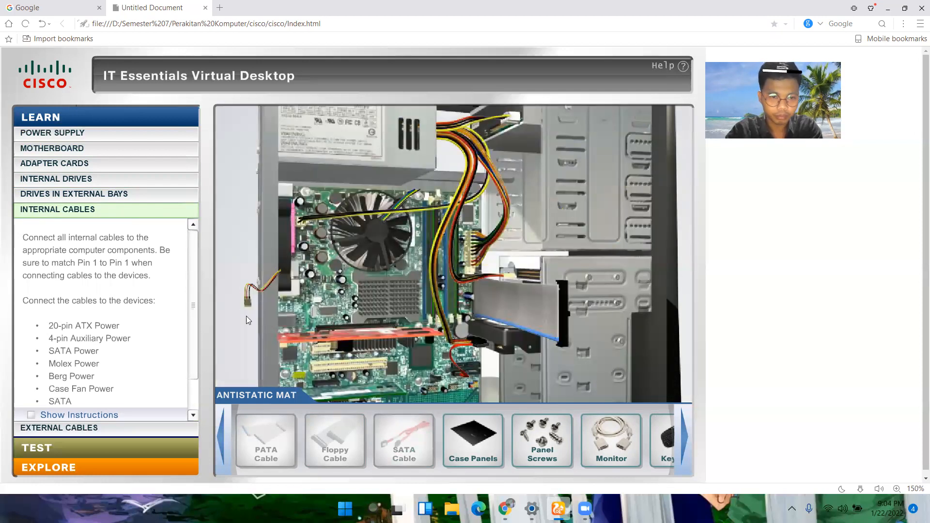
Step: Rotate the case fan power connector to match its highlighted motherboard header and plug it in
click(247, 299)
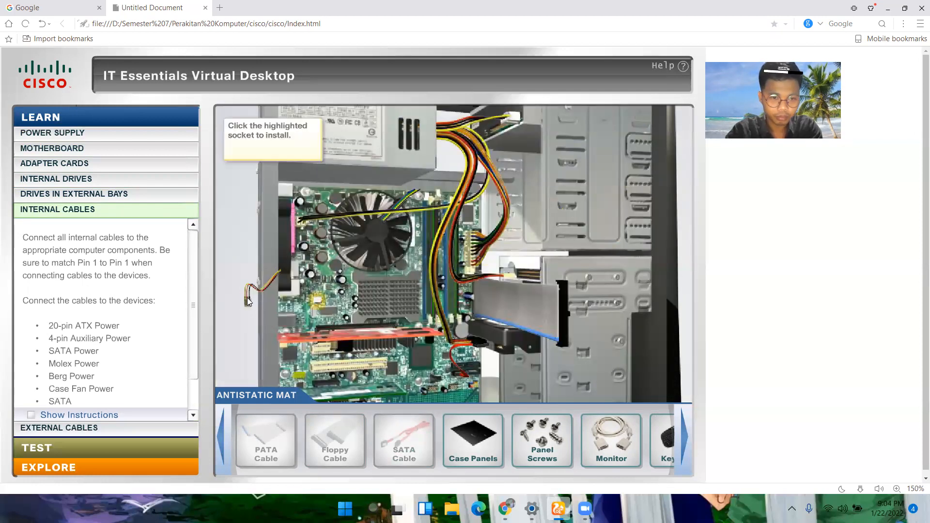
click(319, 304)
click(366, 257)
click(366, 257)
click(370, 187)
click(357, 218)
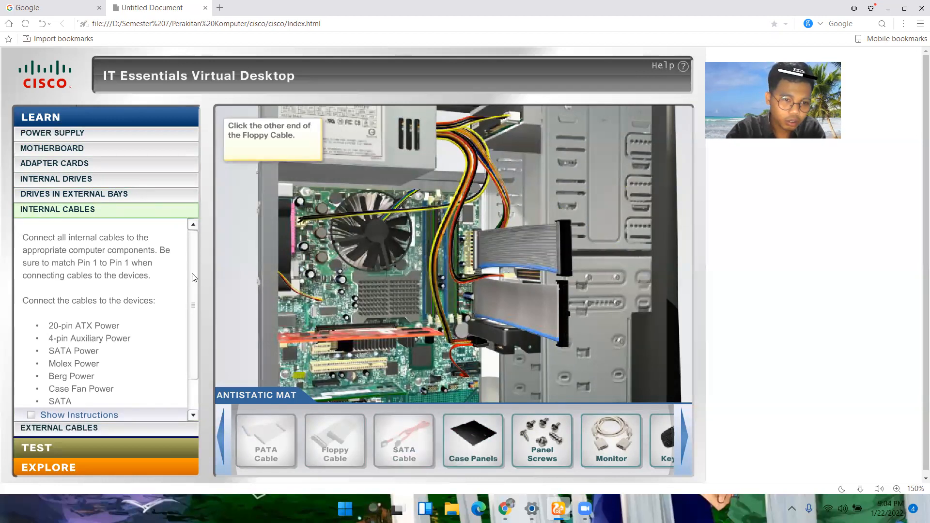
Step: Unplug the Molex power connector from the optical drive and plug it back in
drag(192, 274, 193, 332)
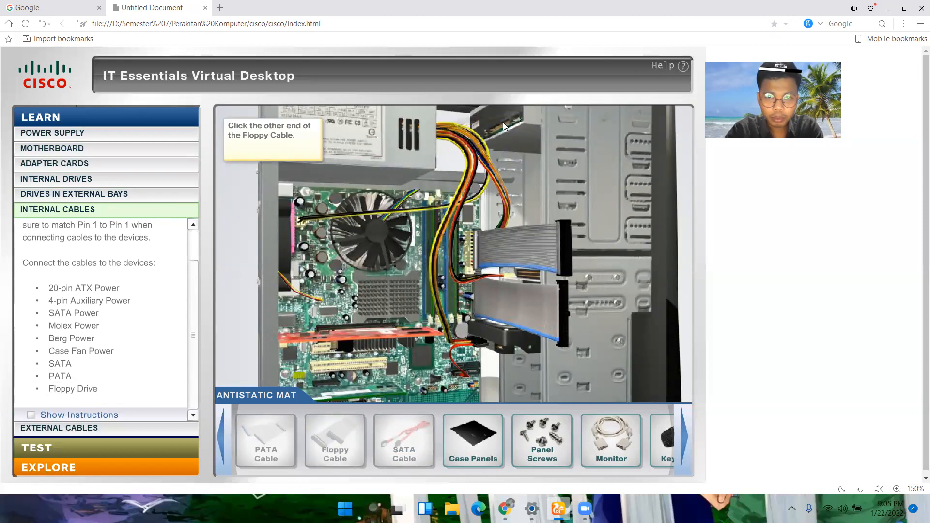
click(504, 121)
click(646, 171)
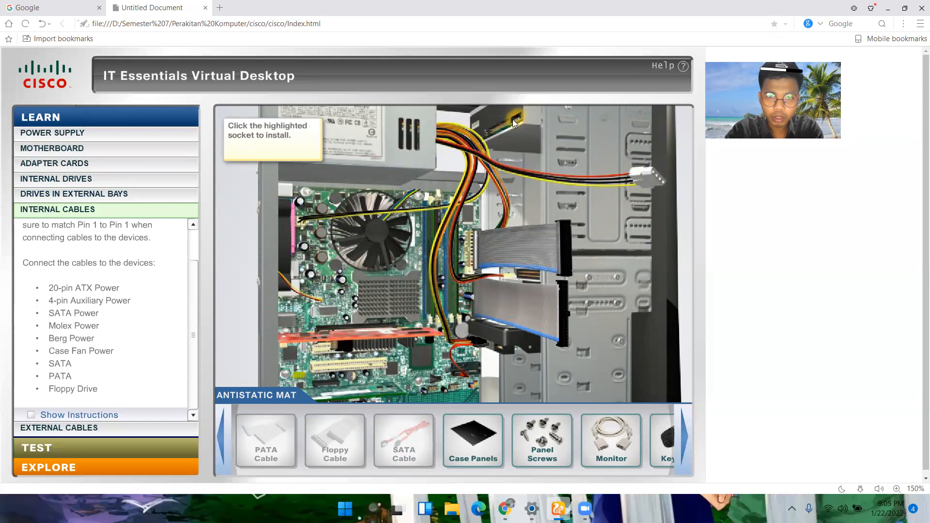
click(512, 119)
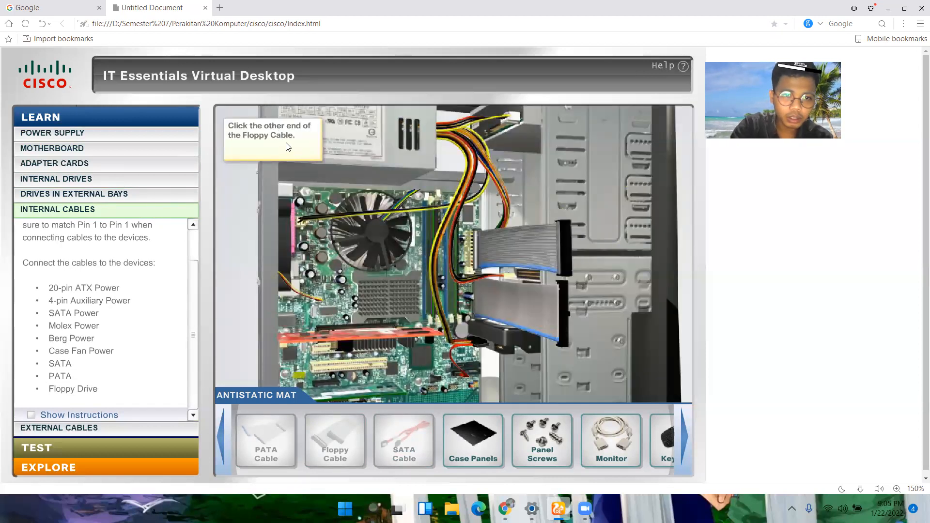
Step: Look at the floppy cable's close-up picture and take the floppy cable off the motherboard, back to the antistatic mat
mouse_move(325, 442)
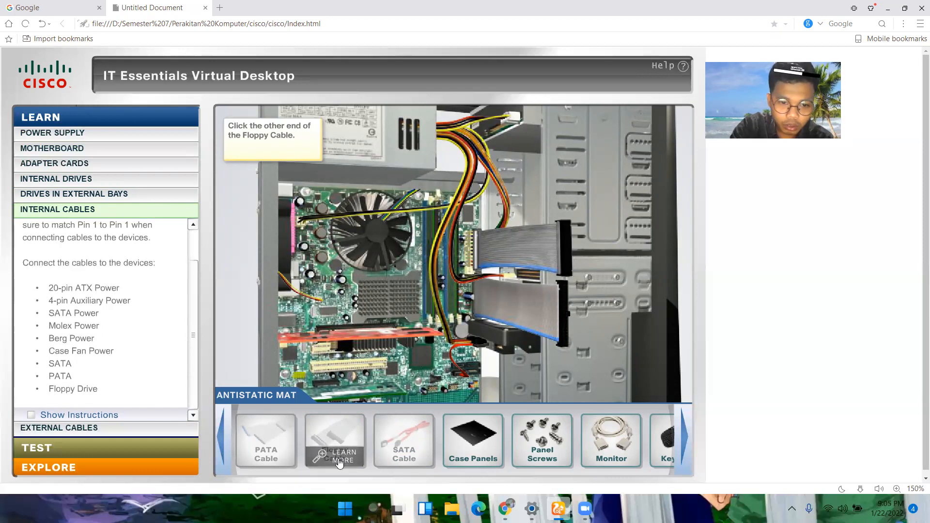
click(339, 461)
click(340, 458)
click(340, 458)
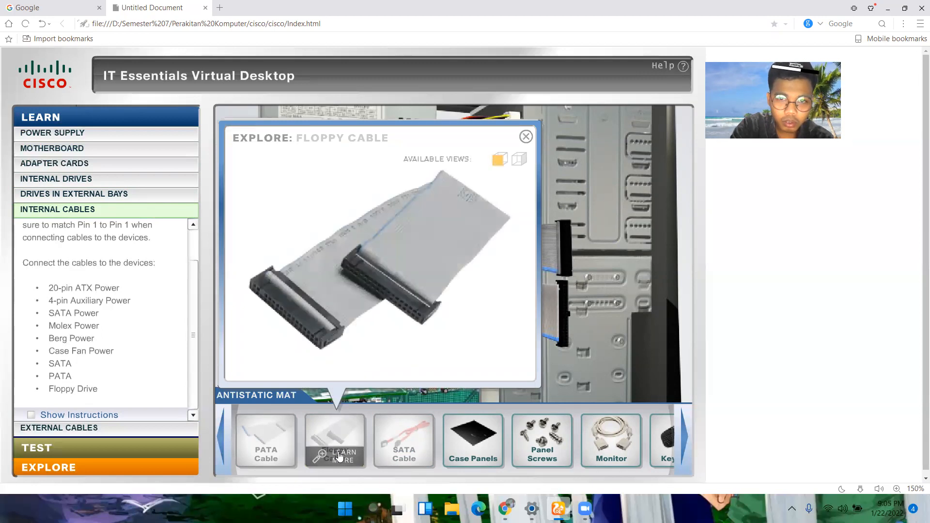
click(526, 136)
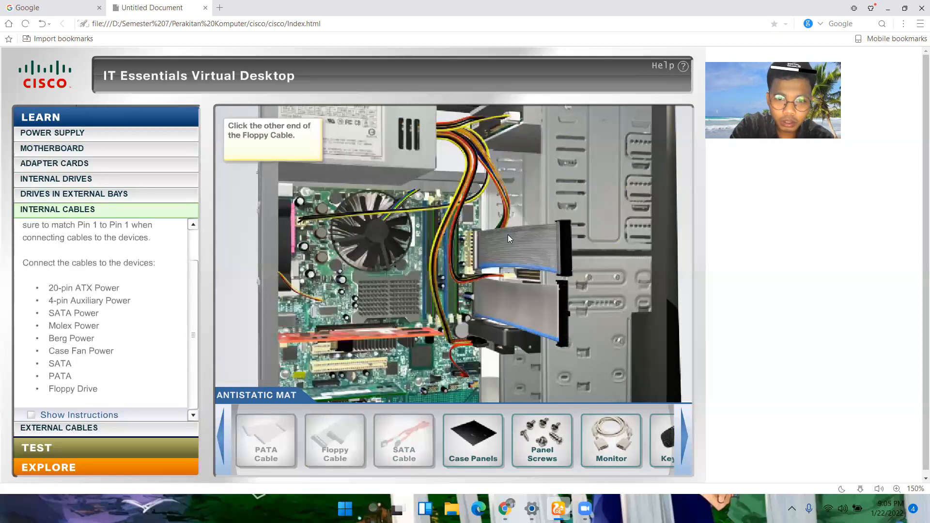
click(476, 250)
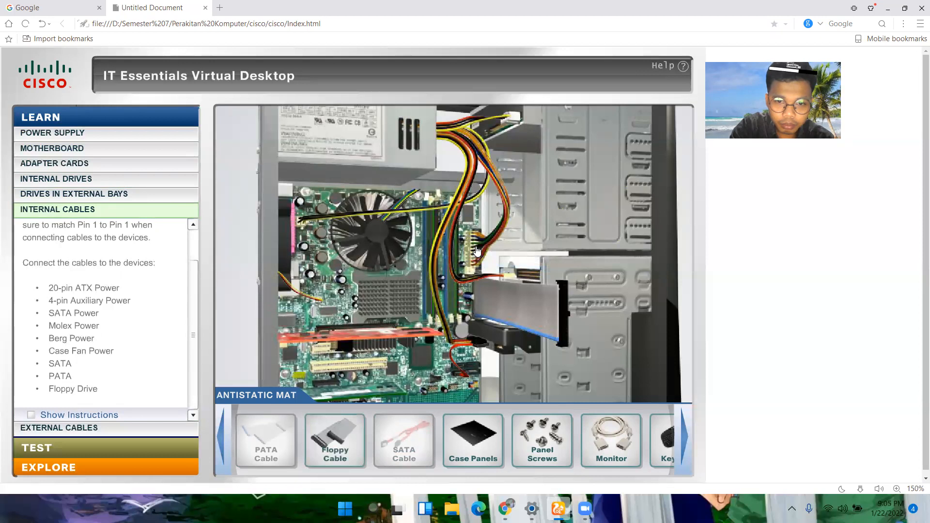
Step: Unplug the 20-pin ATX power connector from the motherboard, rotate it to match its socket, and plug it back in
click(476, 251)
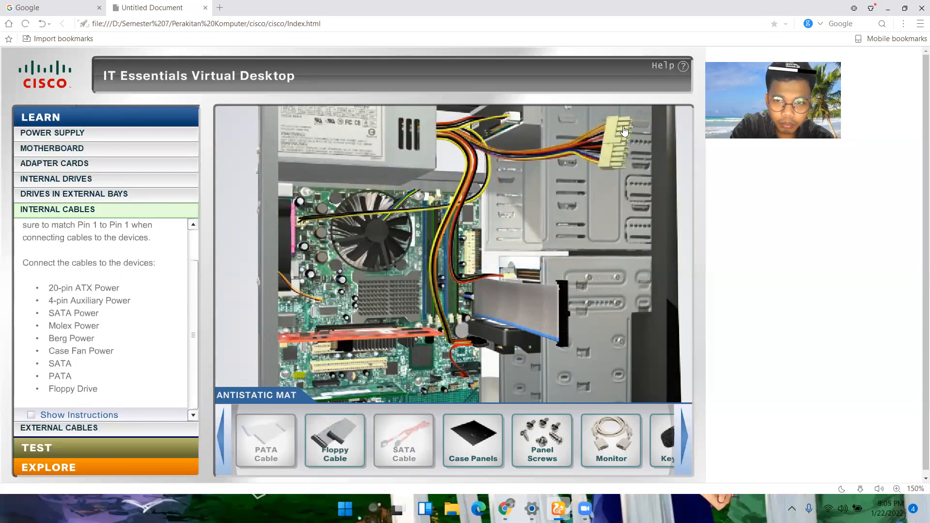
click(477, 245)
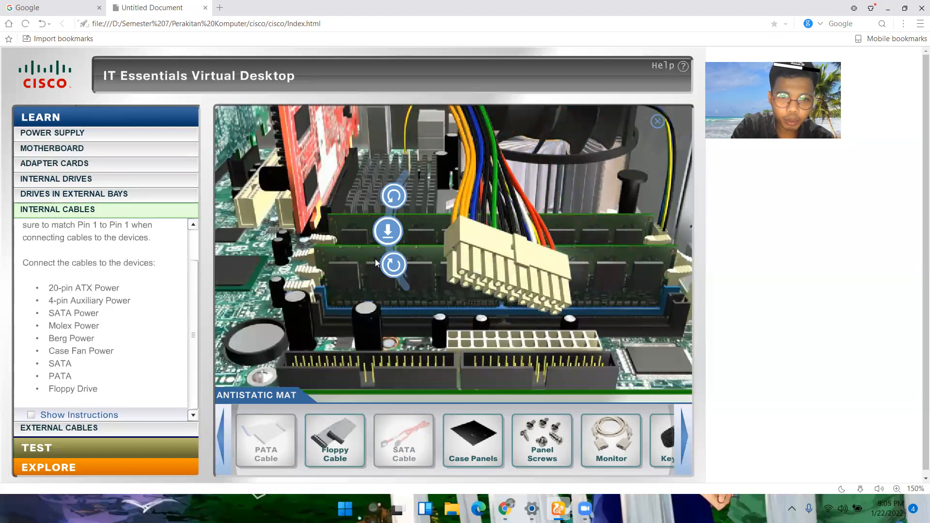
click(393, 265)
click(393, 264)
click(393, 264)
click(393, 237)
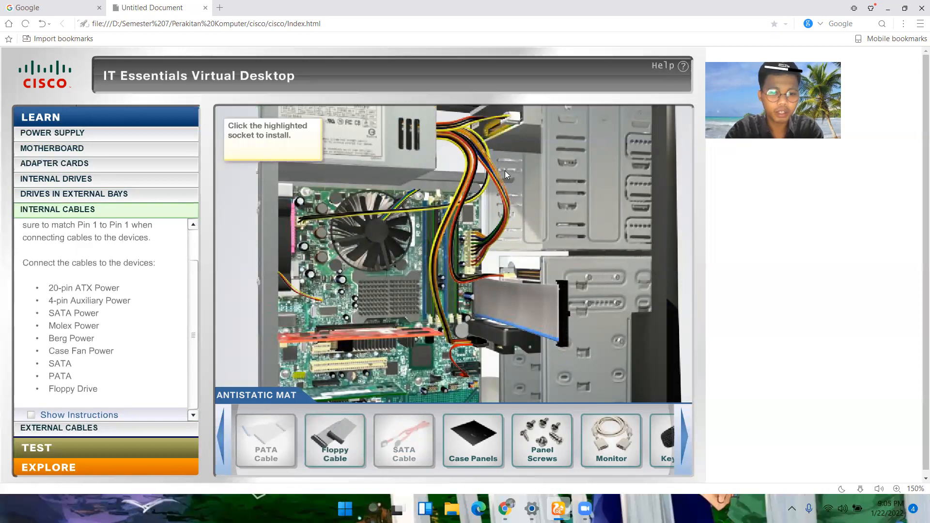
Step: Rotate the PATA cable's free end so Pin 1 aligns with the optical drive's connector and plug it in
click(494, 132)
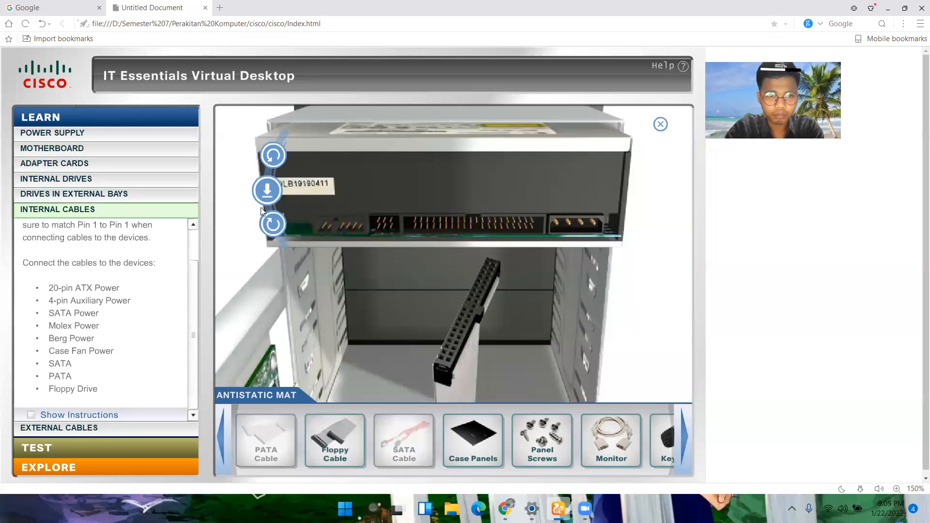
click(279, 233)
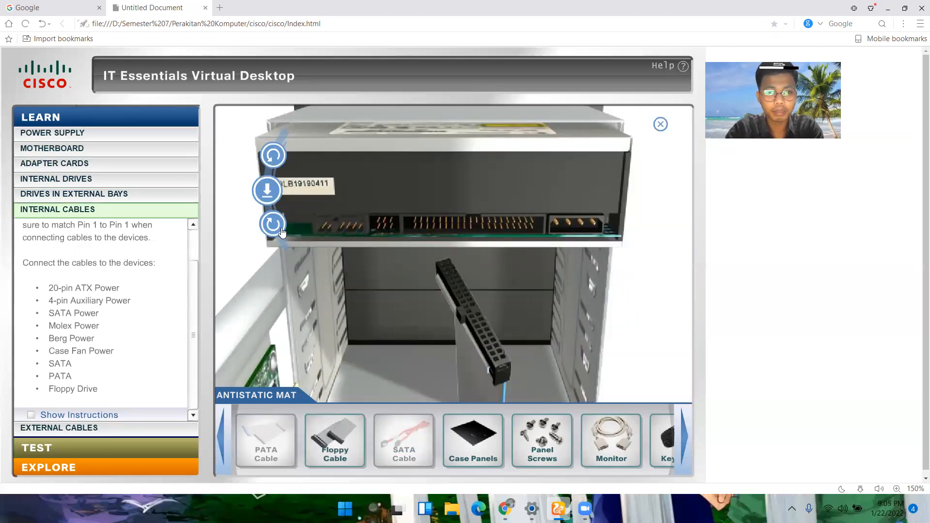
click(278, 227)
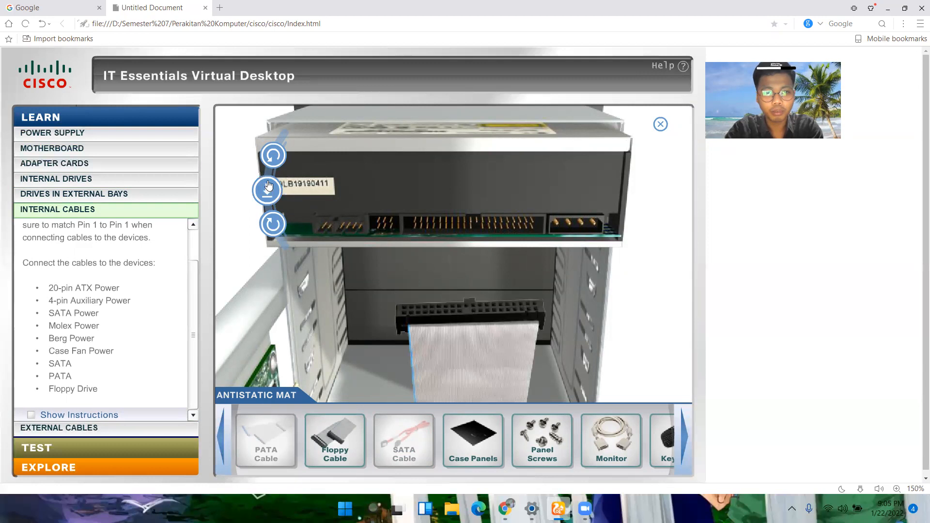
click(277, 224)
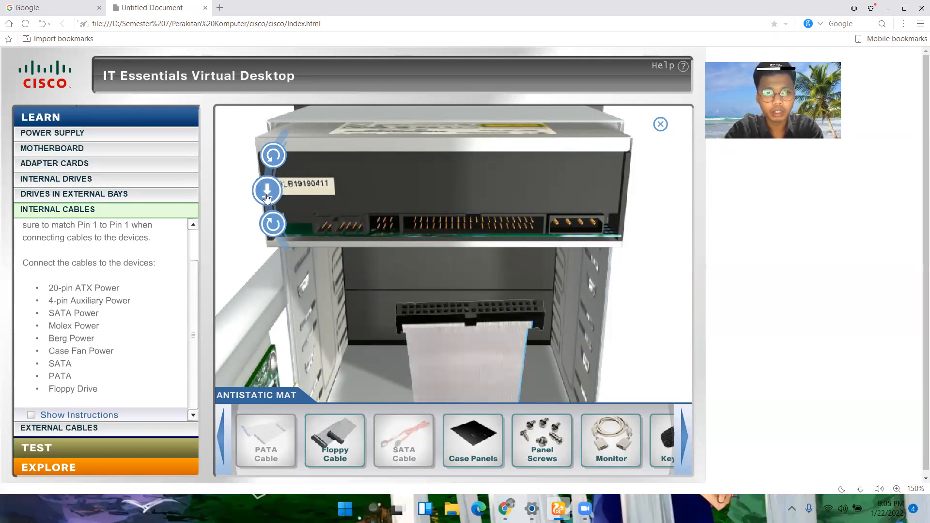
click(267, 193)
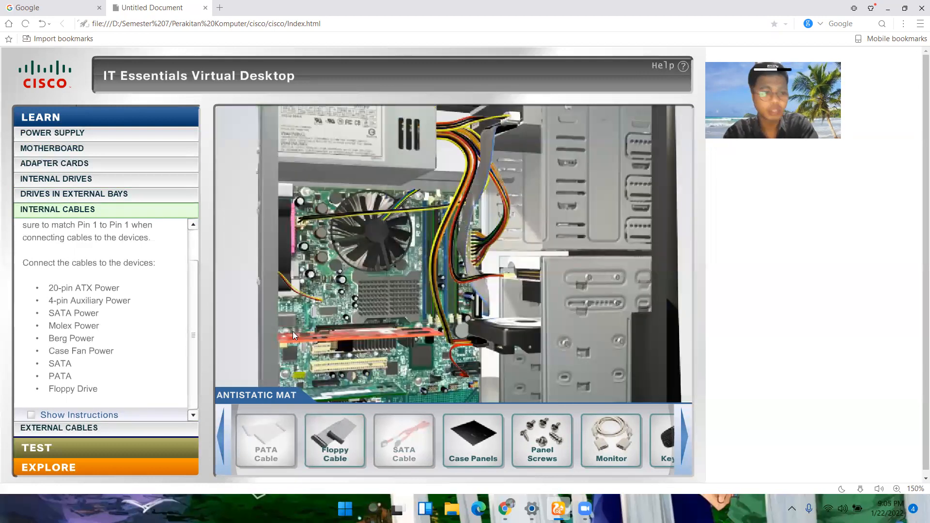
Step: Remove the PATA cable from the case and return it to the antistatic mat
mouse_move(321, 460)
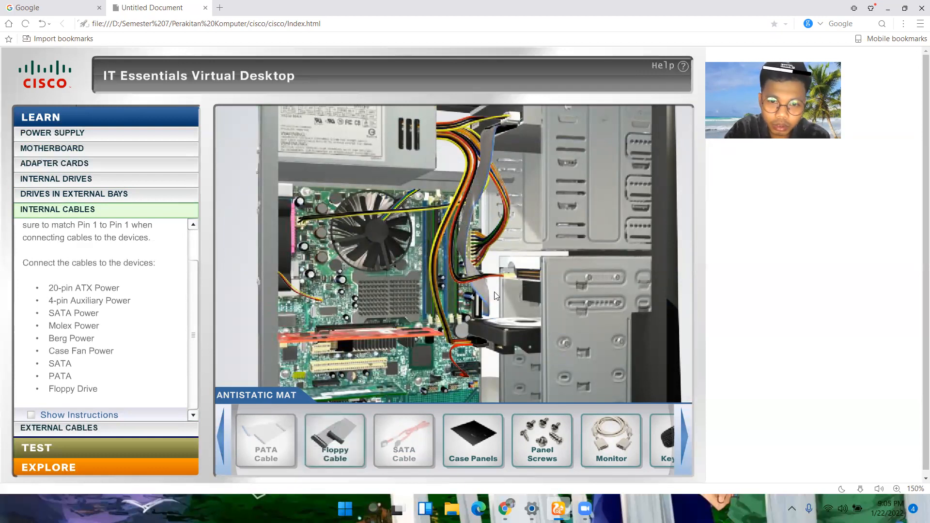
click(484, 310)
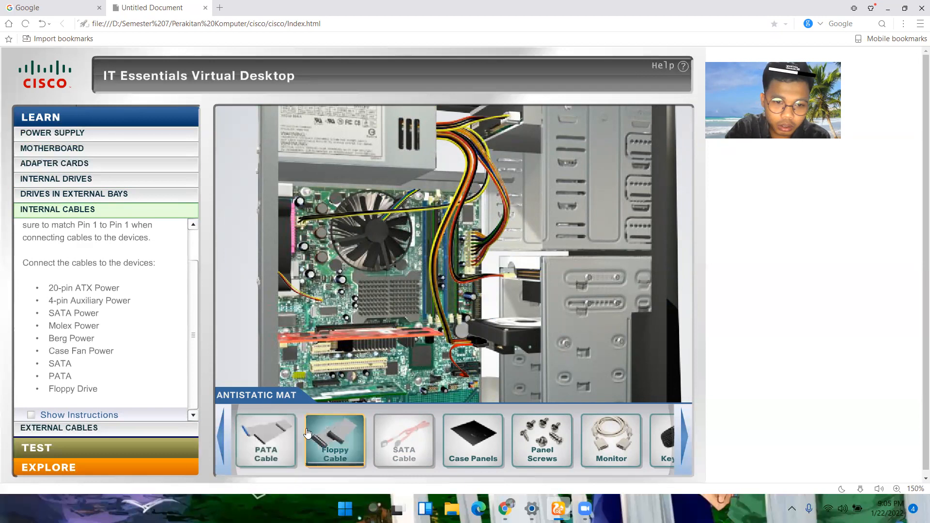
Step: Plug the PATA cable into the motherboard's PATA socket with Pin 1 aligned, and align and connect its free end to the optical drive
mouse_move(268, 446)
drag(268, 439, 463, 319)
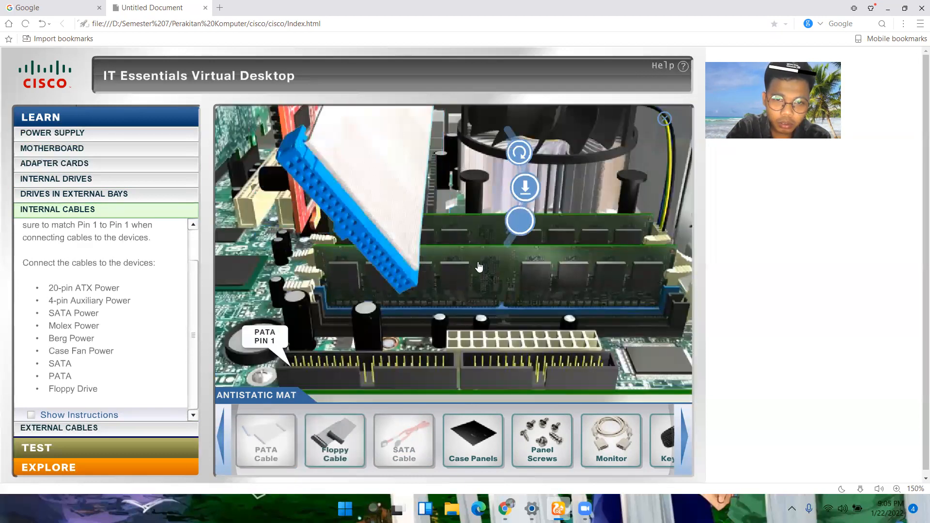
click(521, 153)
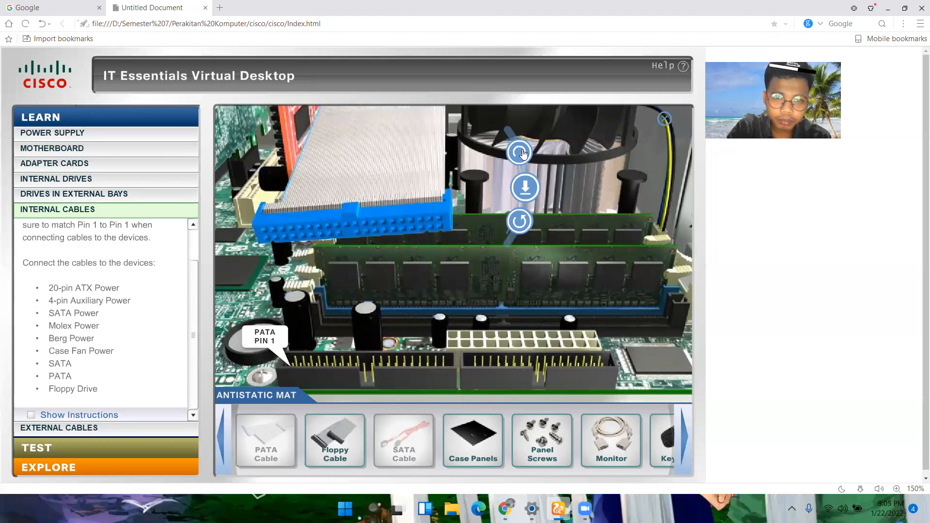
click(523, 187)
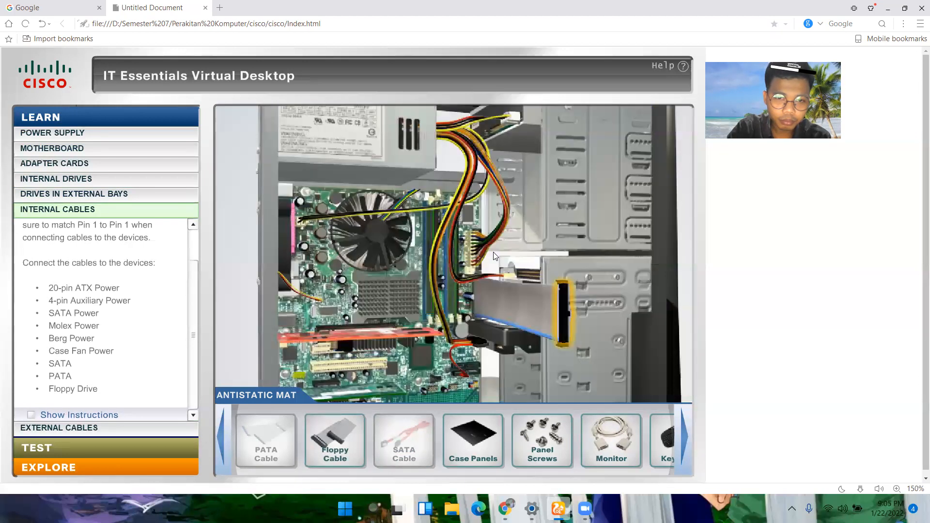
click(484, 129)
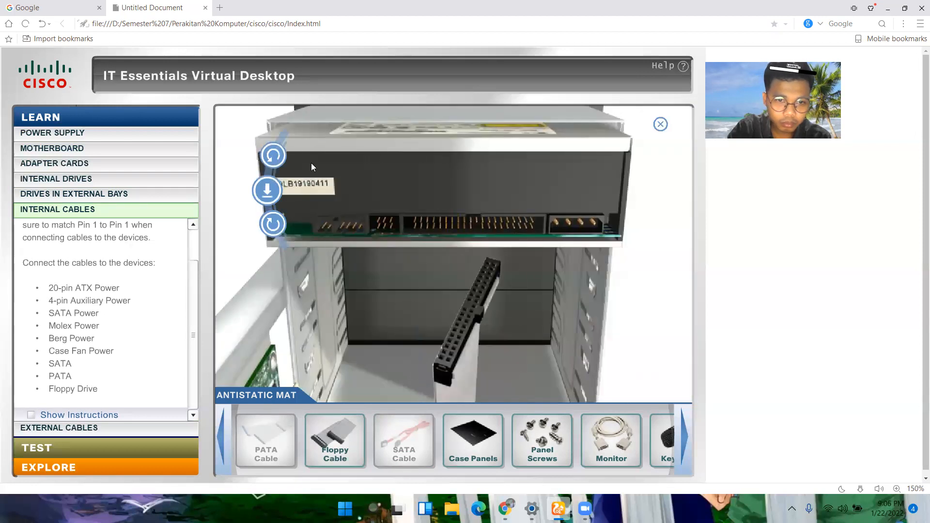
click(274, 158)
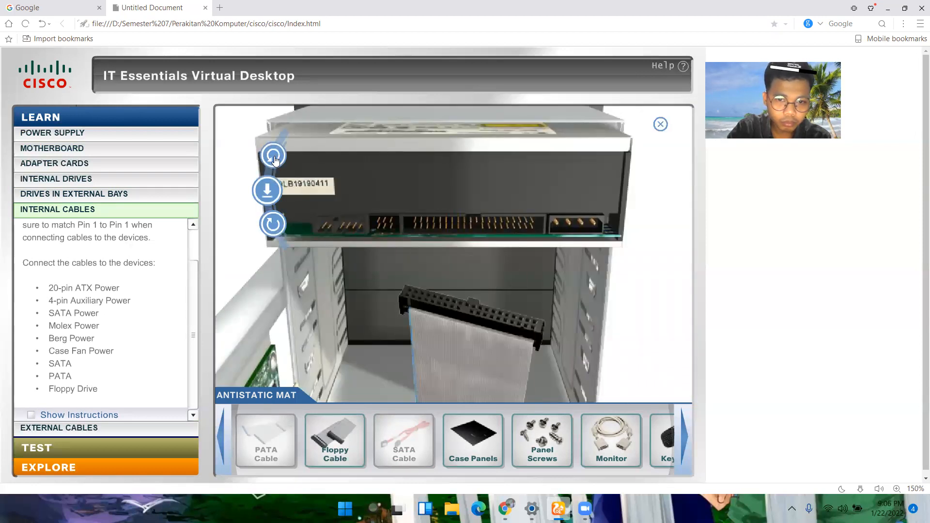
click(268, 190)
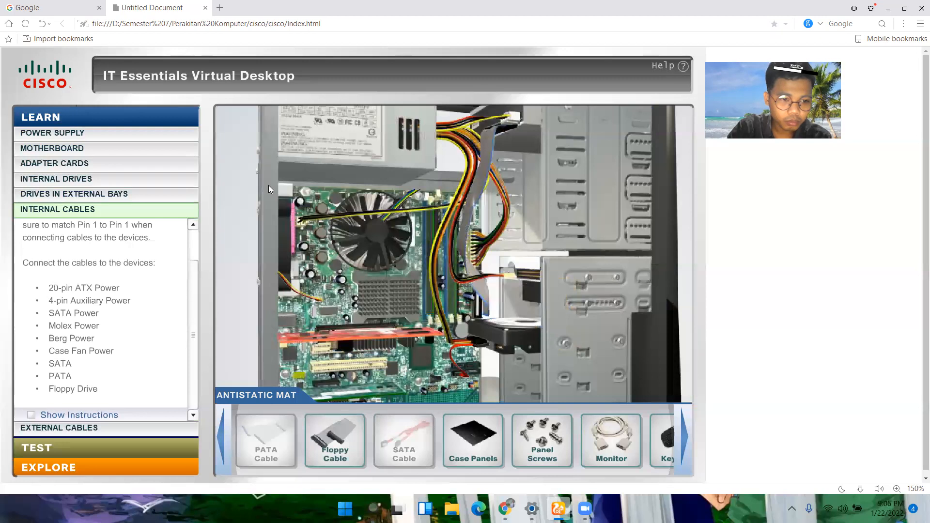
Step: Show the Internal Cables instructions and plug the floppy cable into its motherboard socket, rotated so it aligns with Pin 1
click(31, 415)
scroll(91, 352, down, 3)
scroll(91, 351, down, 5)
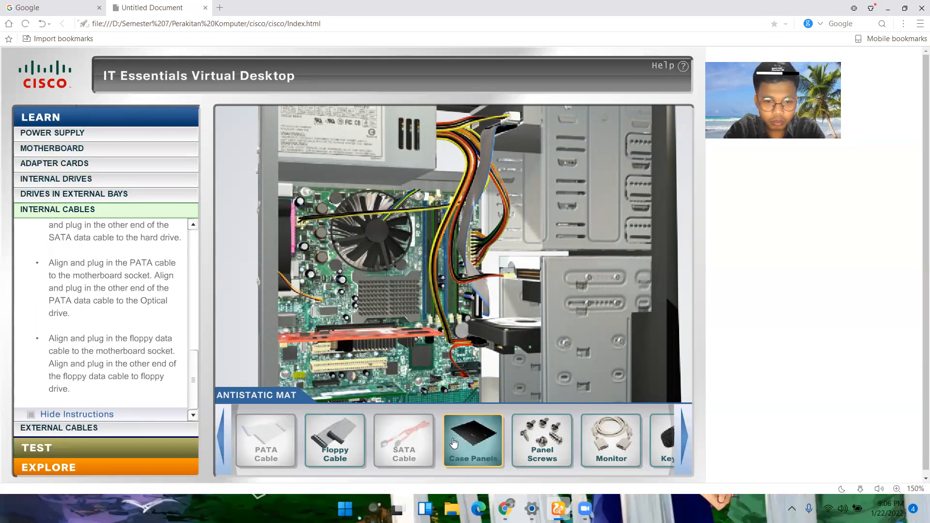
drag(338, 445, 497, 237)
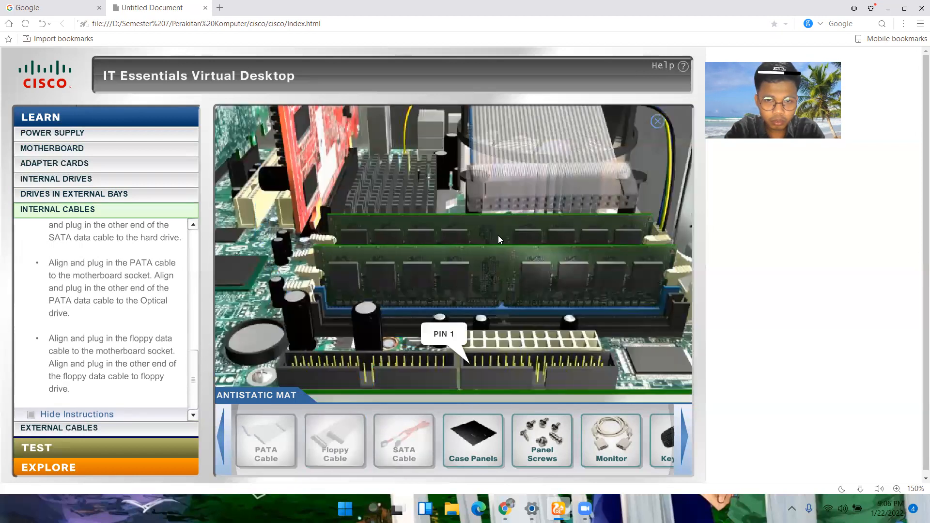
click(668, 155)
click(659, 155)
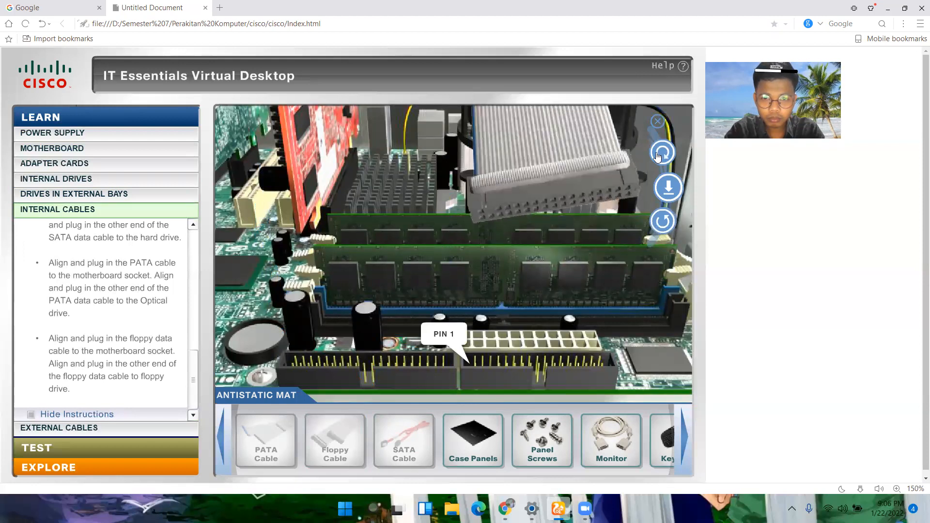
click(657, 155)
click(670, 187)
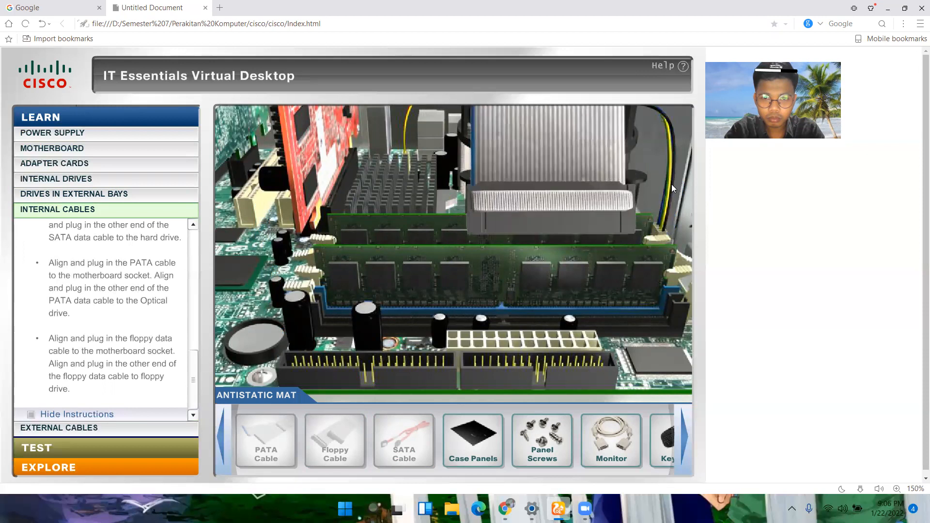
Step: Align and plug the floppy cable's other end into the floppy drive and acknowledge the layer's completion
click(561, 252)
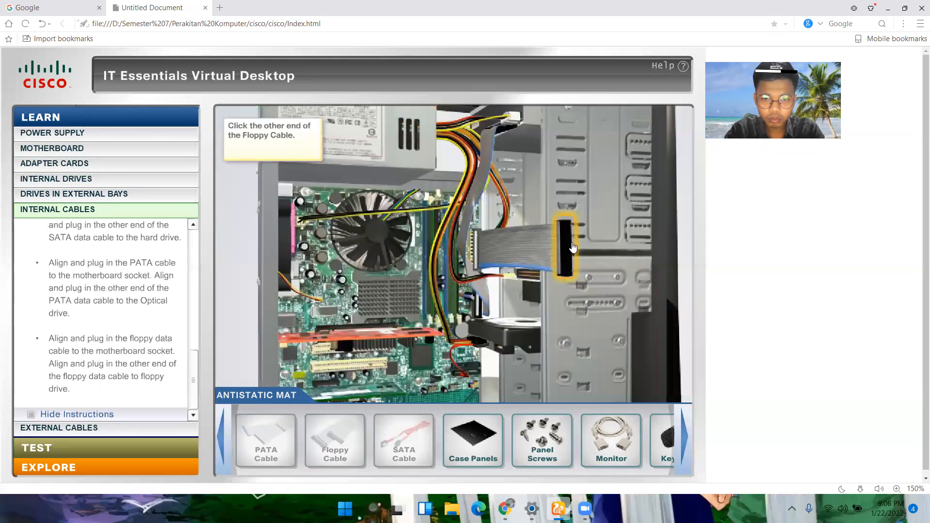
click(531, 278)
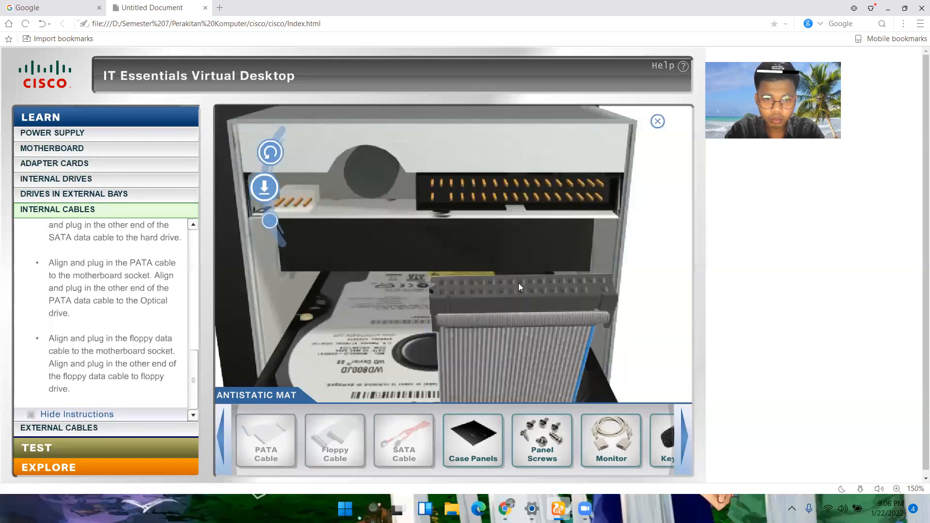
click(269, 221)
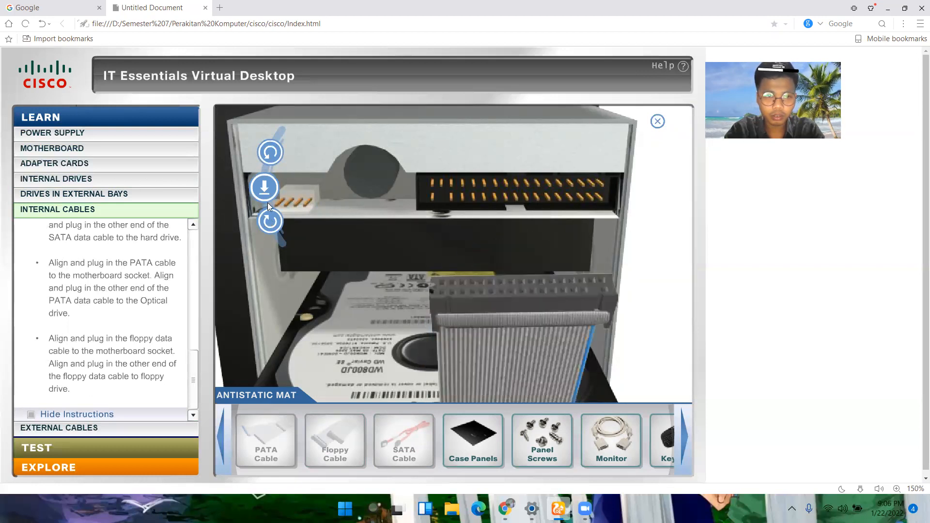
click(269, 224)
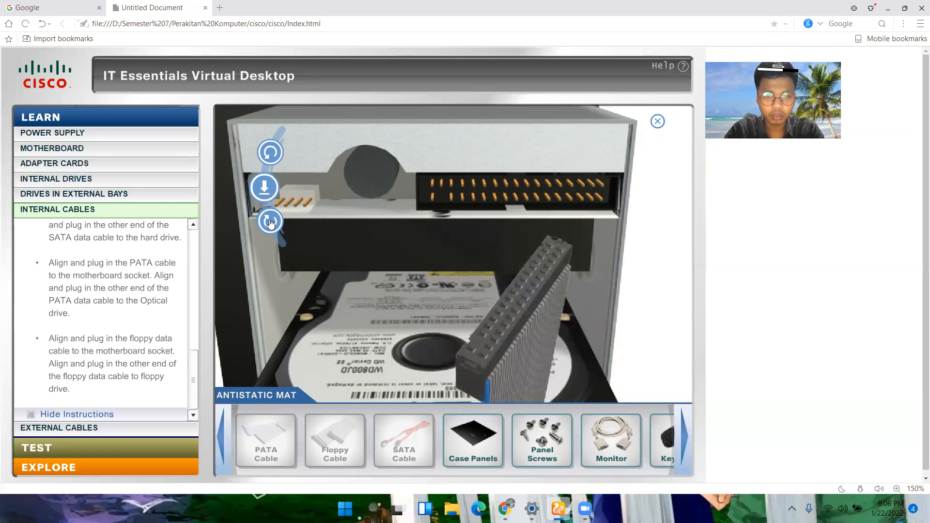
click(265, 188)
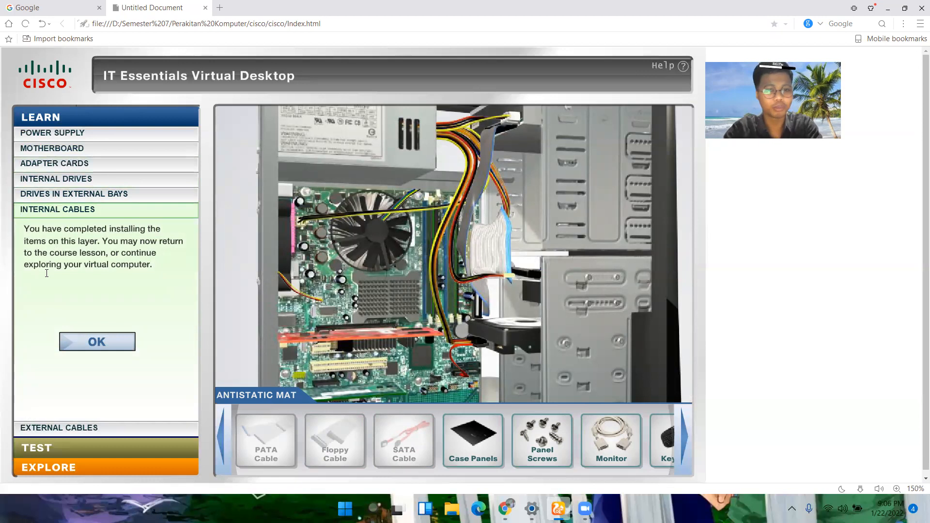
click(87, 348)
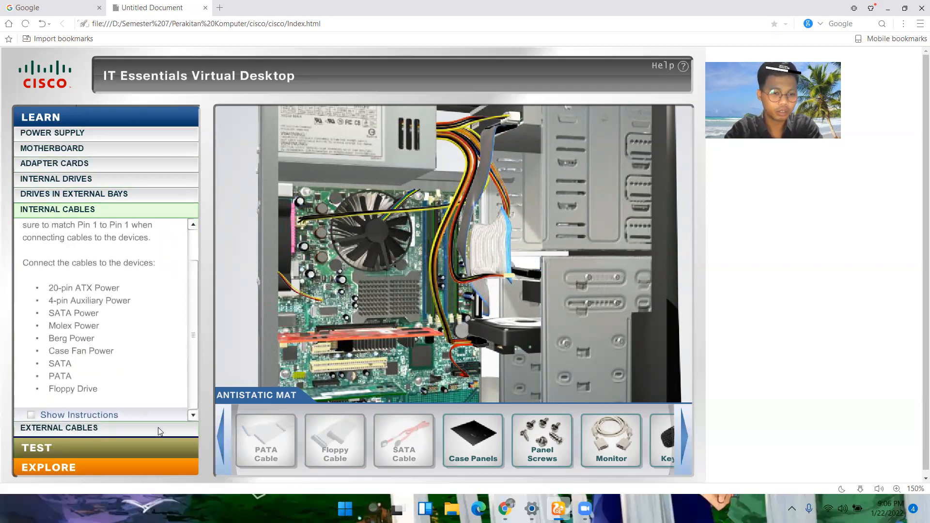
Step: In the External Cables layer, attach the case panels to the computer and secure them with the panel screws
drag(473, 436, 489, 437)
click(55, 427)
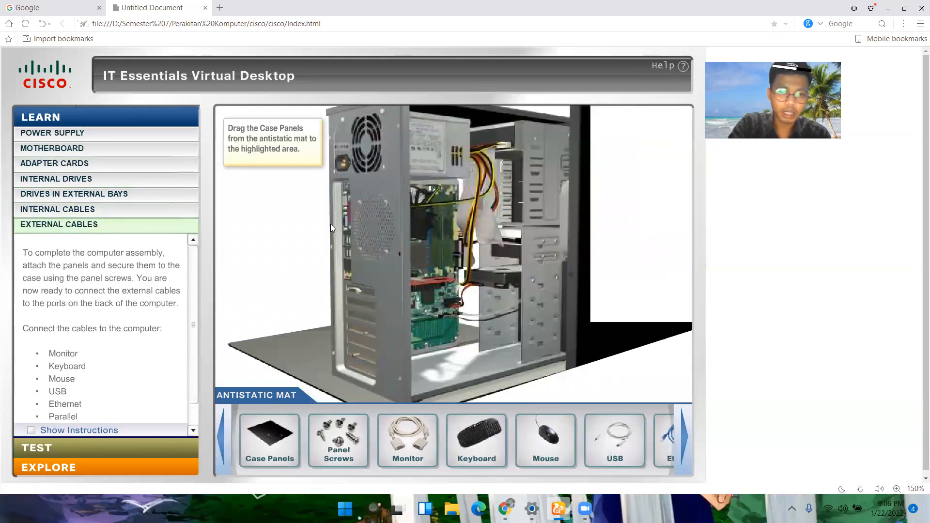
drag(269, 438, 505, 242)
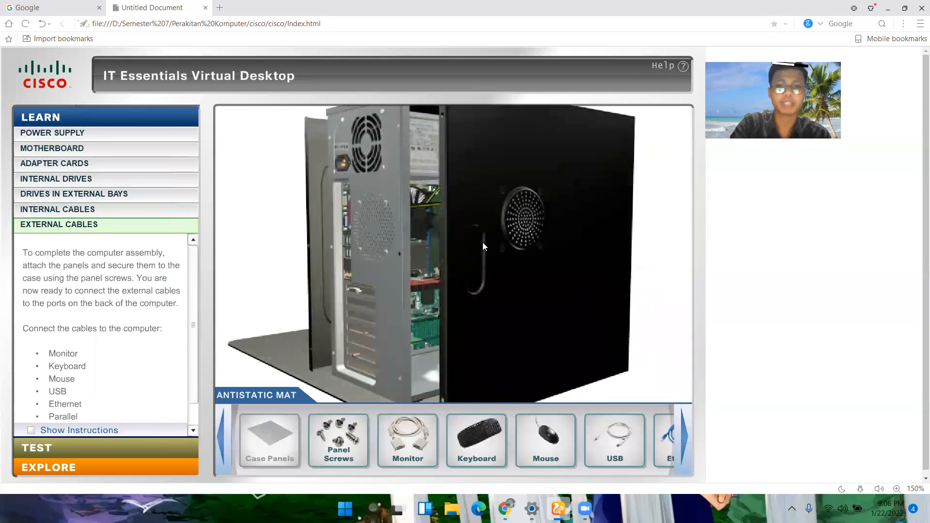
drag(339, 438, 392, 196)
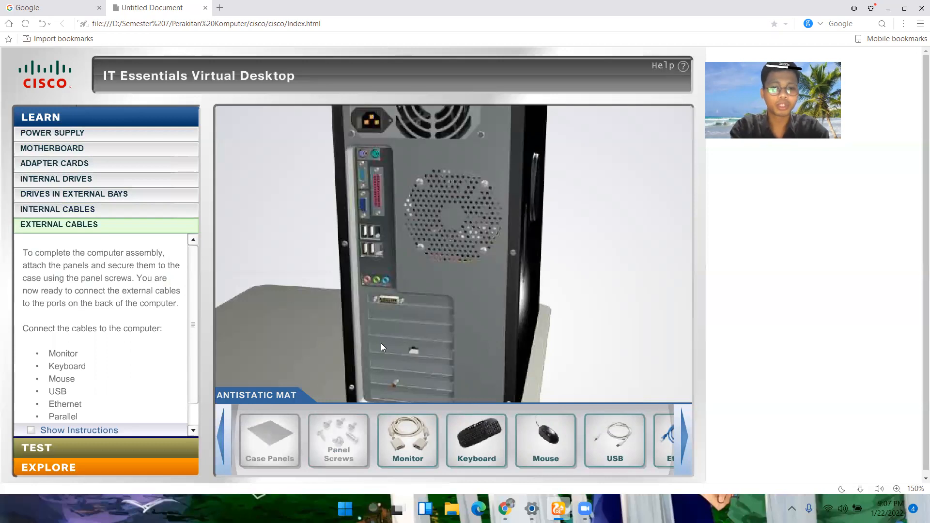
Step: Place the monitor cable at the video card's port, rotate the connector to match it, and plug it in
mouse_move(428, 443)
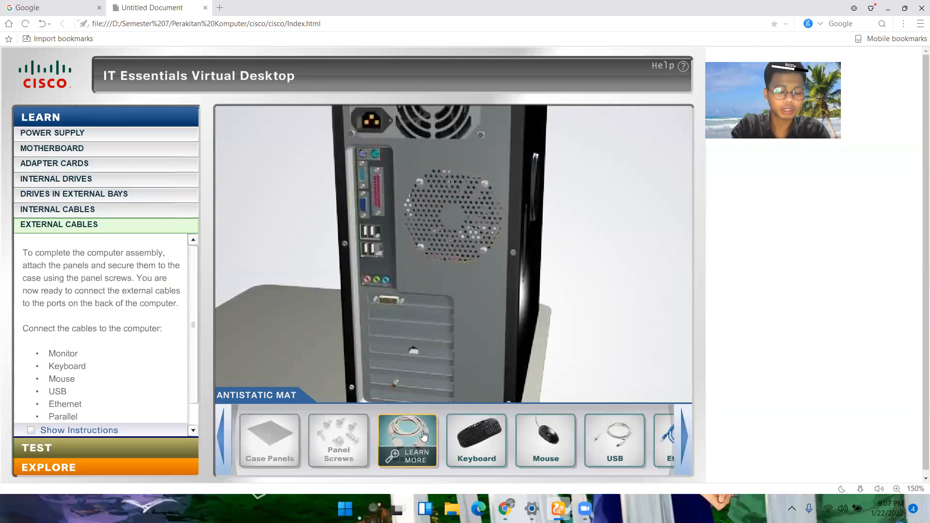
drag(423, 436, 418, 331)
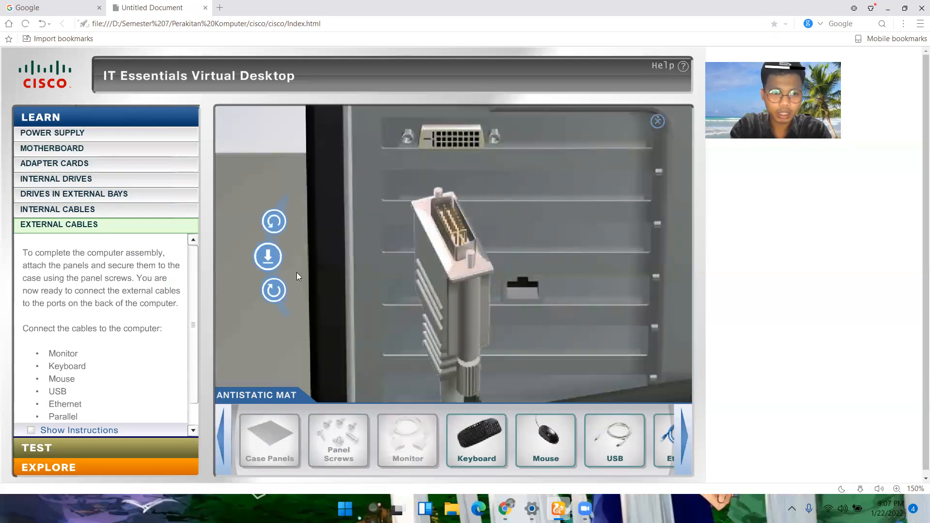
click(271, 291)
click(268, 253)
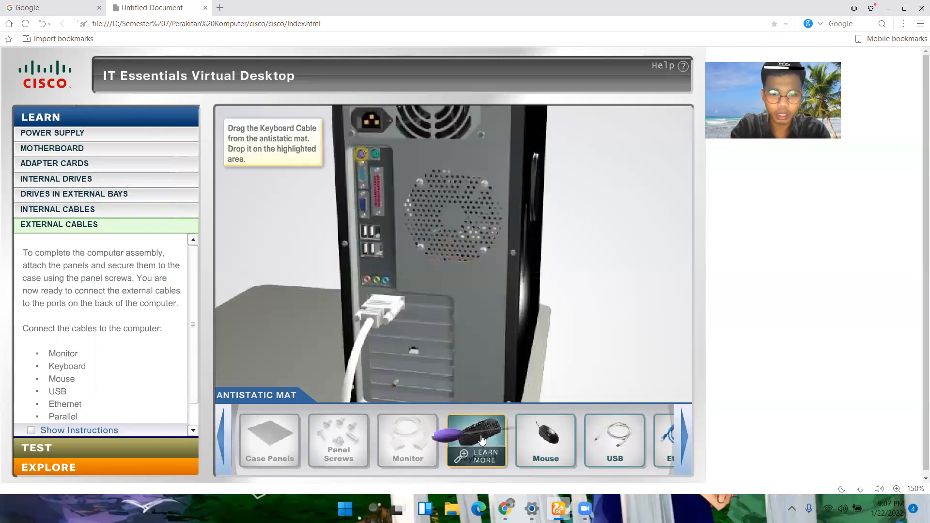
Step: Bring the keyboard cable to the purple PS/2 port, align its pins, and plug it in
drag(477, 436, 363, 156)
click(267, 256)
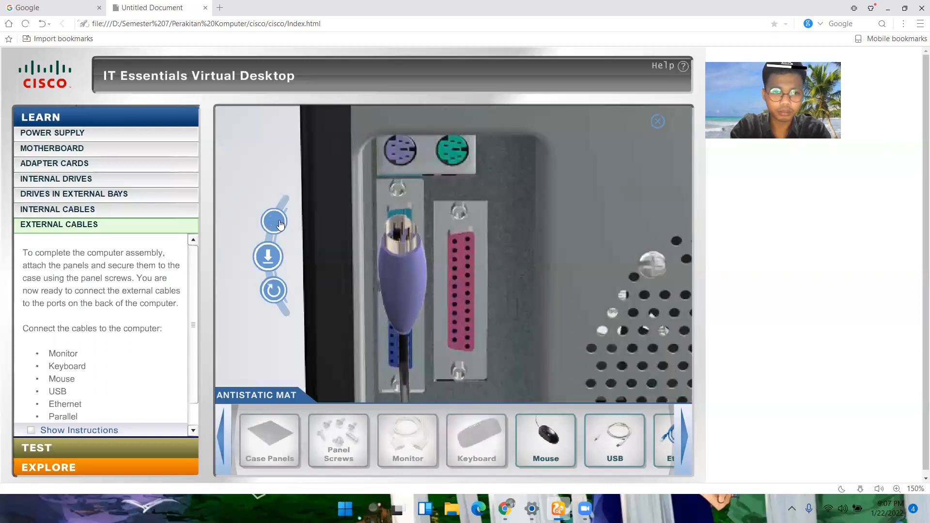
click(268, 261)
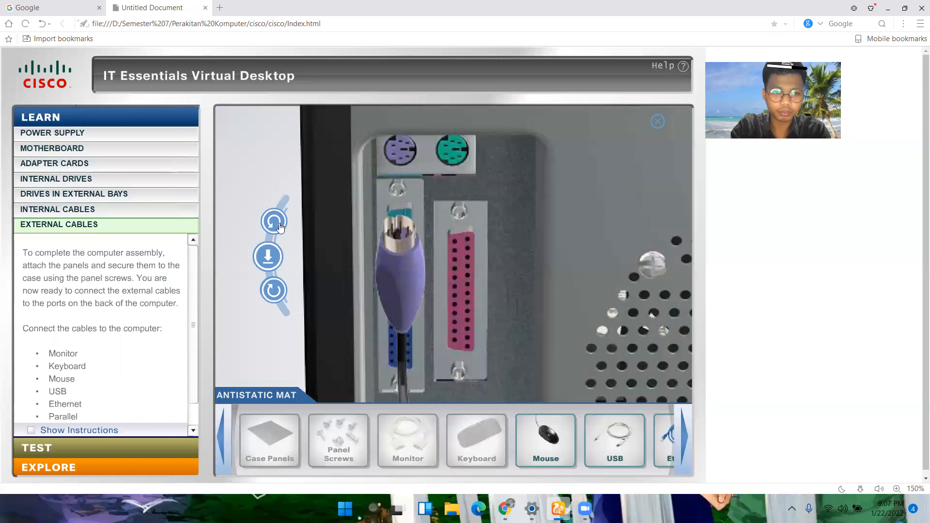
click(270, 261)
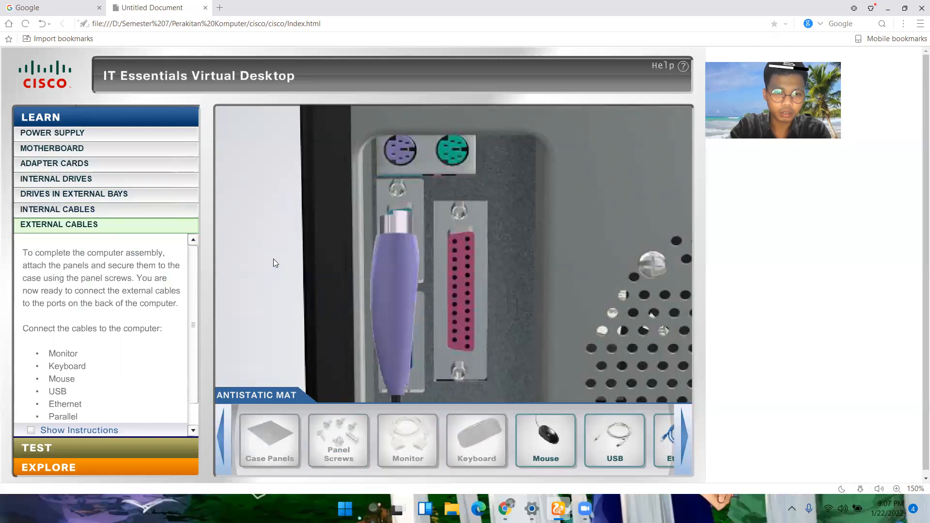
Step: Bring the mouse cable to the green PS/2 port, rotate the connector to match its pins, and plug it in
click(550, 433)
drag(541, 426, 375, 155)
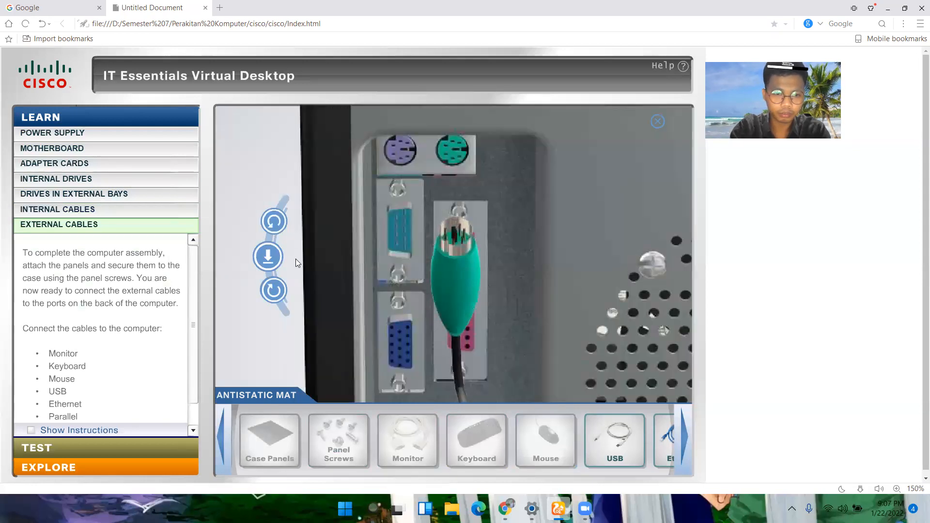
click(274, 293)
click(274, 289)
click(269, 257)
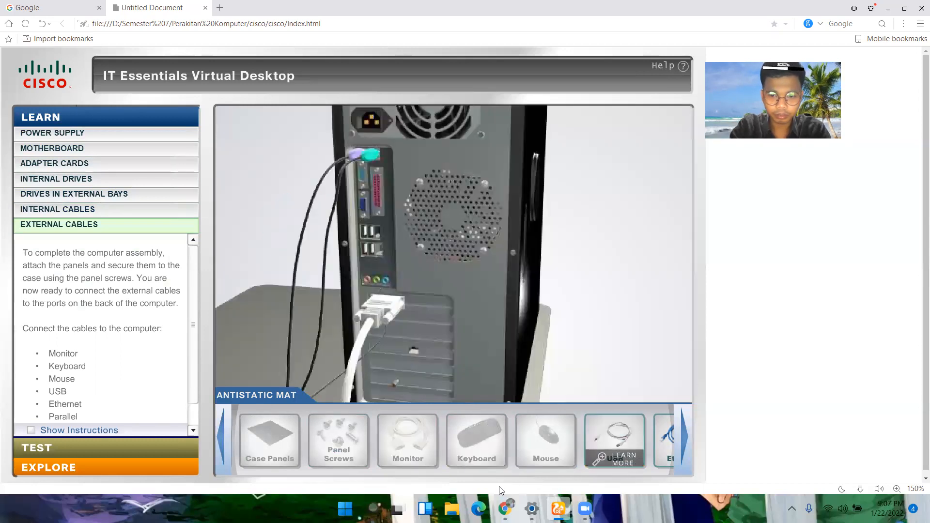
Step: Bring the USB cable to the rear USB ports, rotate the connector to fit the highlighted port, and plug it in
click(614, 445)
drag(614, 445, 370, 251)
click(269, 225)
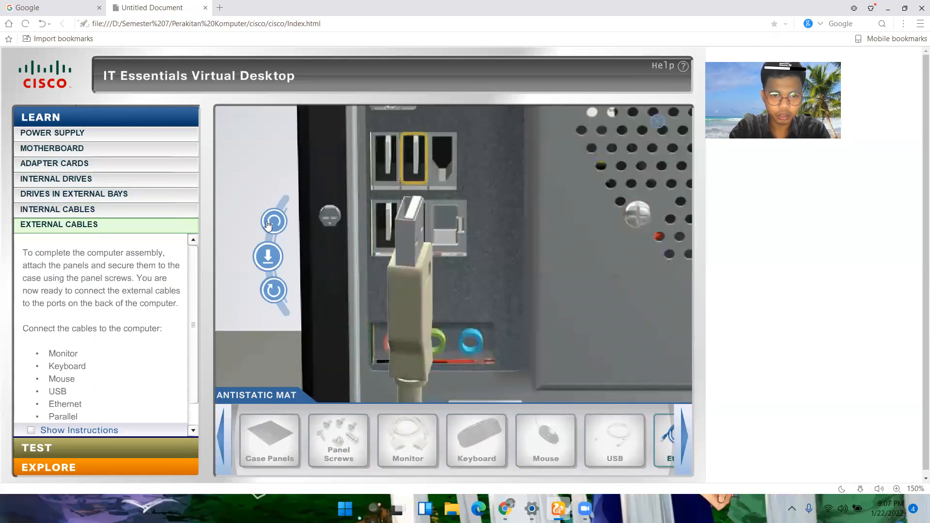
click(281, 221)
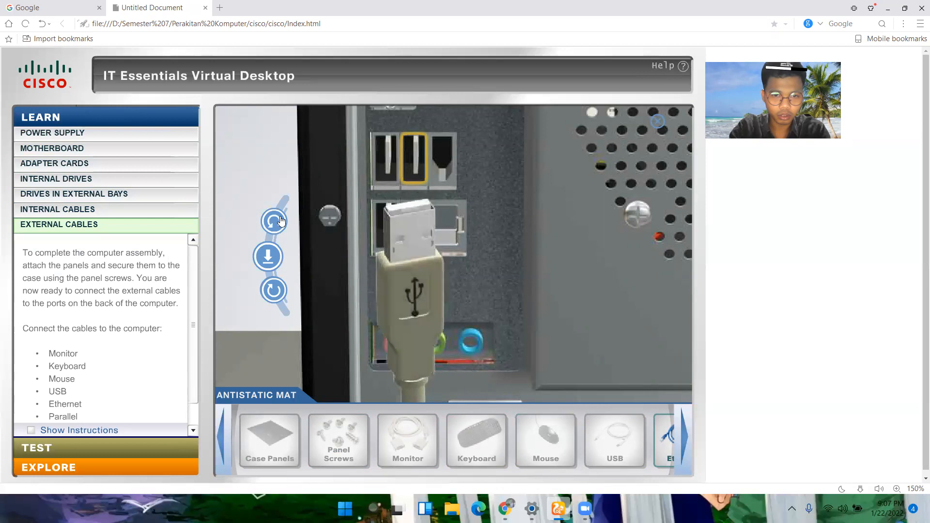
click(274, 257)
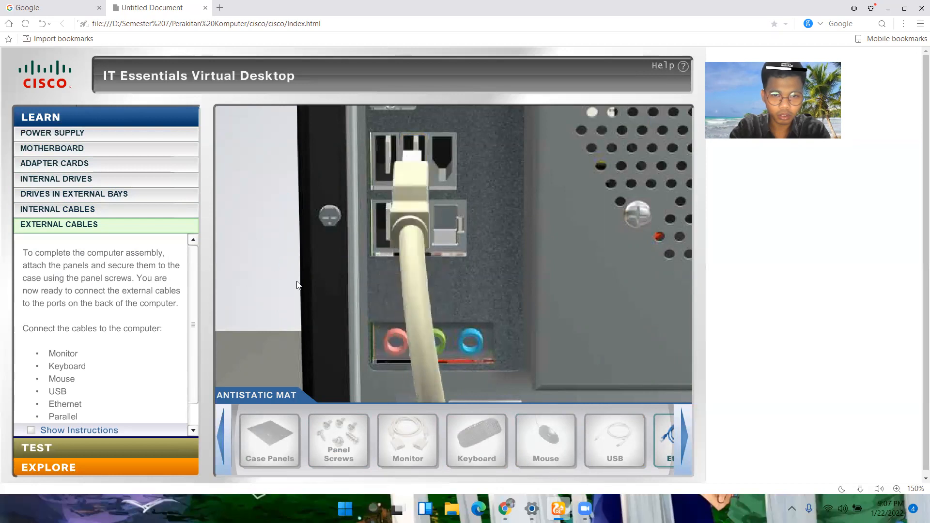
Step: Rotate and plug the Ethernet cable into the network card's port, and attach the wireless antenna to the wireless card
click(686, 442)
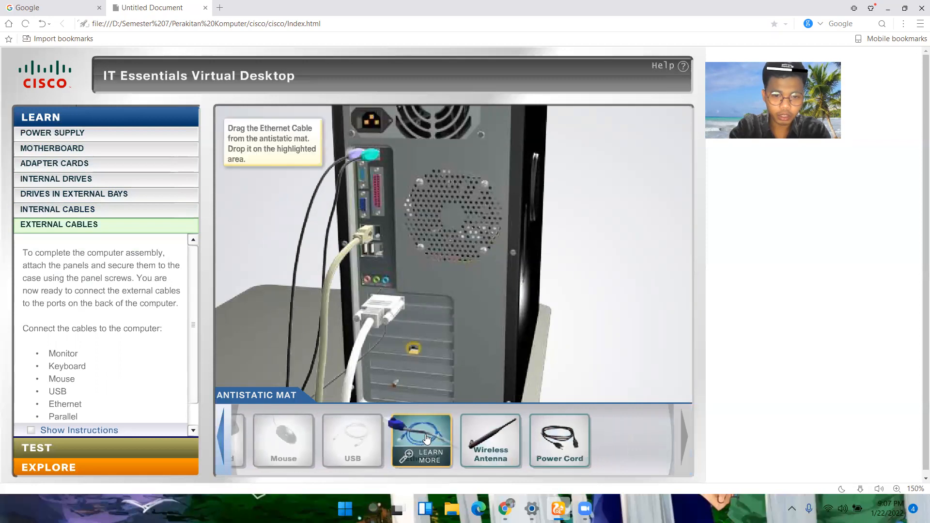
drag(425, 441, 445, 364)
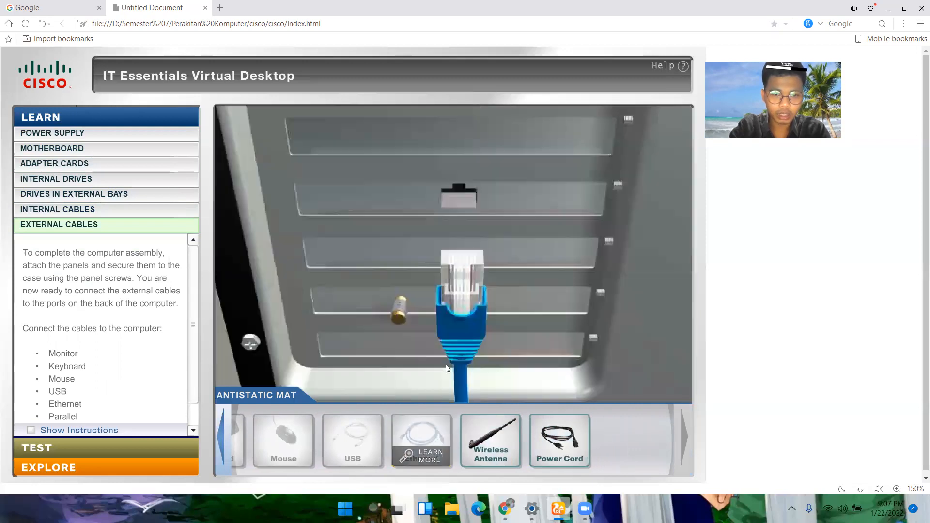
click(274, 290)
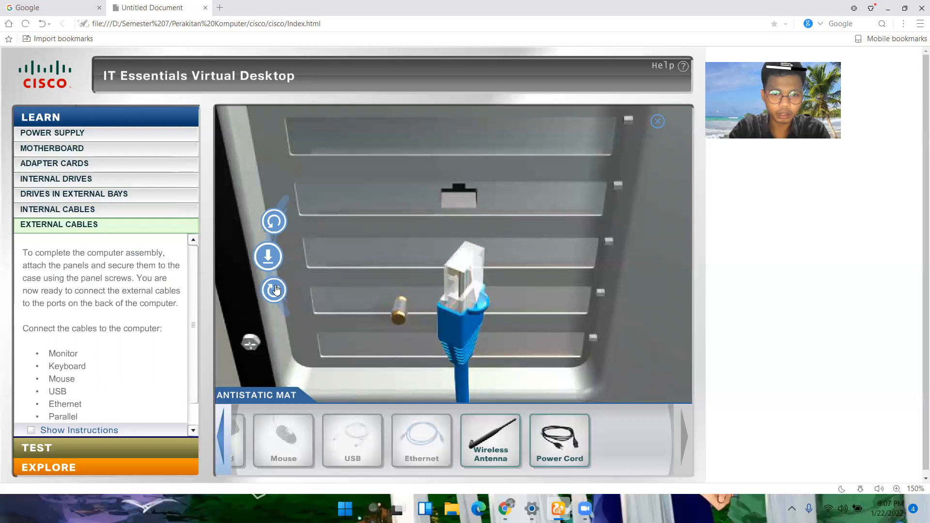
click(265, 256)
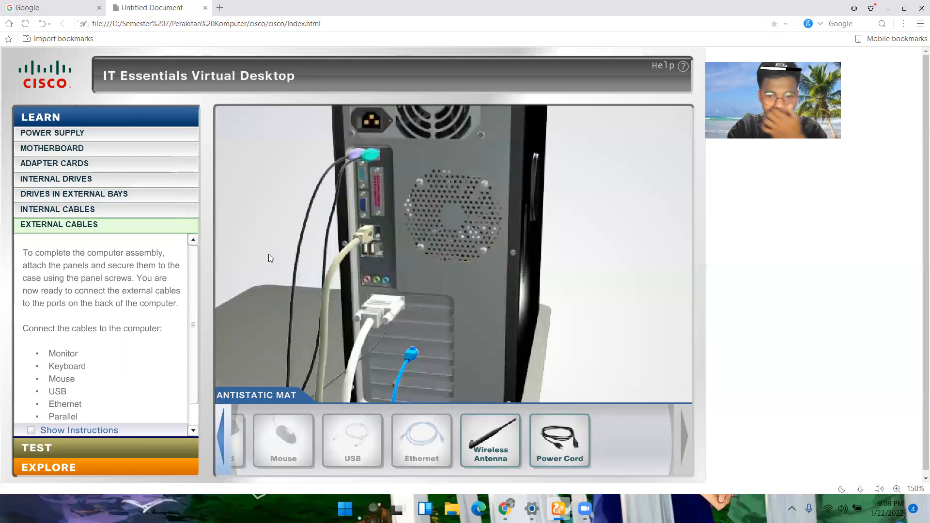
drag(489, 427, 471, 389)
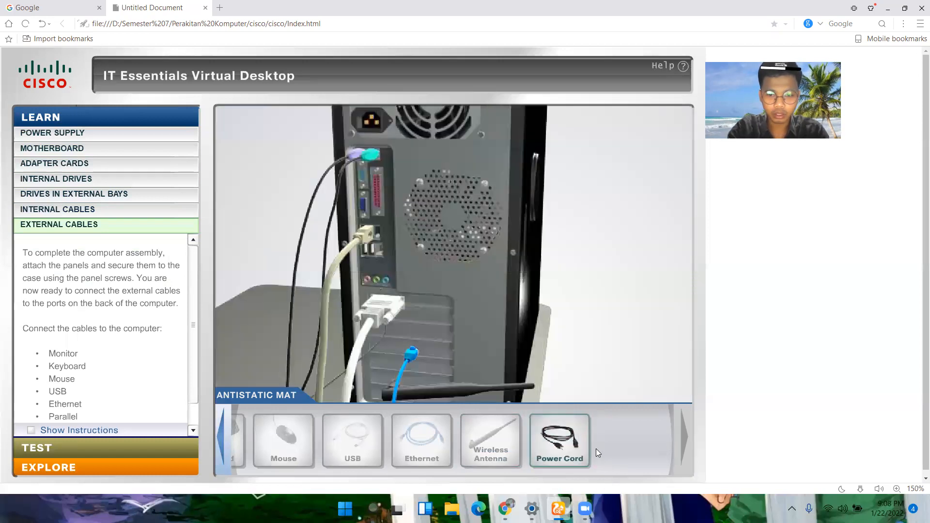
Step: Bring the power cord to the power supply socket, rotate the connector to match, plug it in, and acknowledge the completed External Cables layer
drag(561, 443, 434, 141)
click(273, 221)
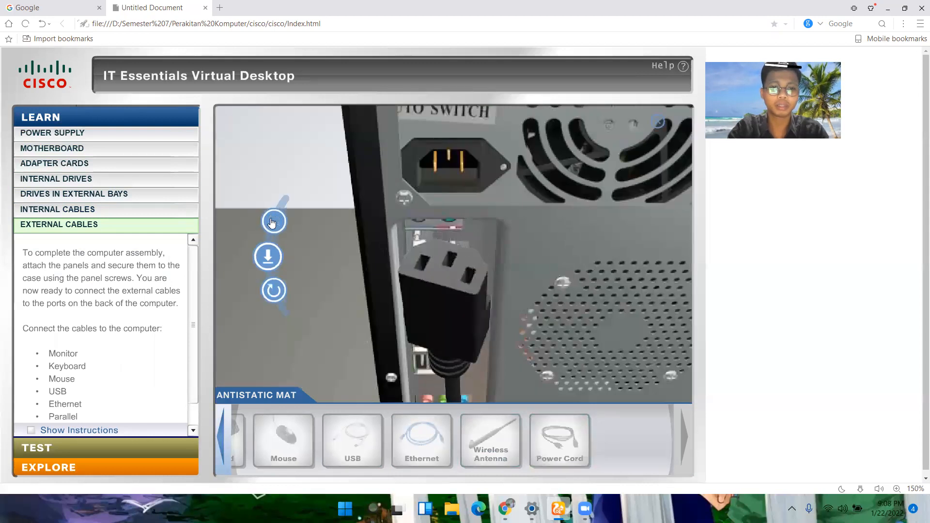
click(267, 256)
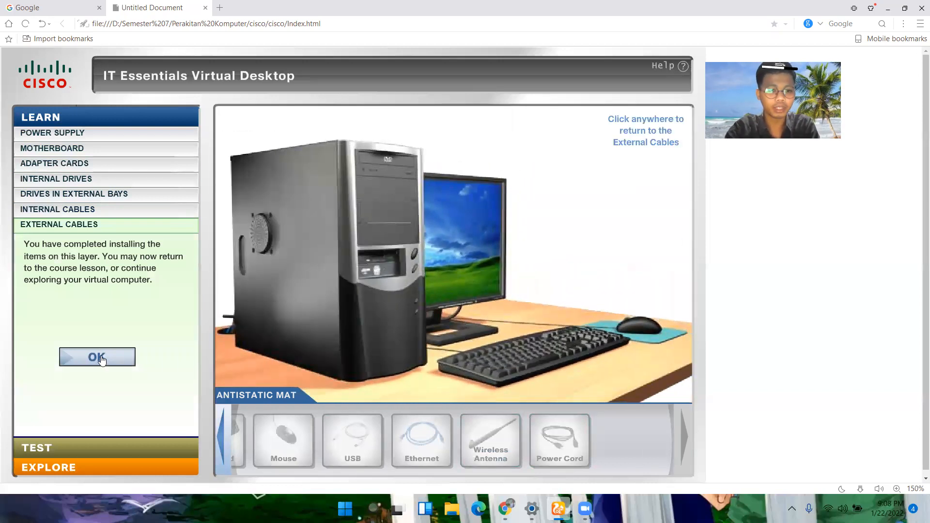
click(97, 357)
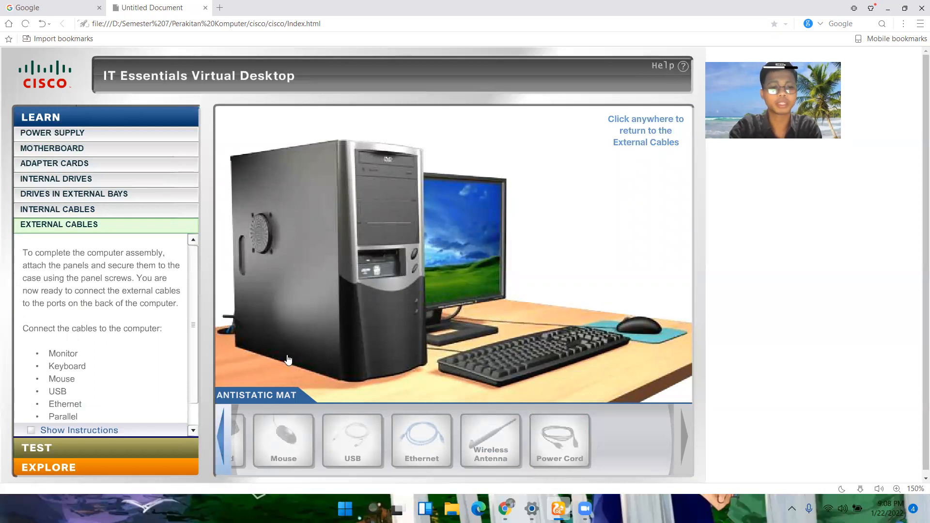
Step: Switch to Test mode, return two layers to the drives in external bays, and browse the remaining parts on the antistatic mat
click(151, 450)
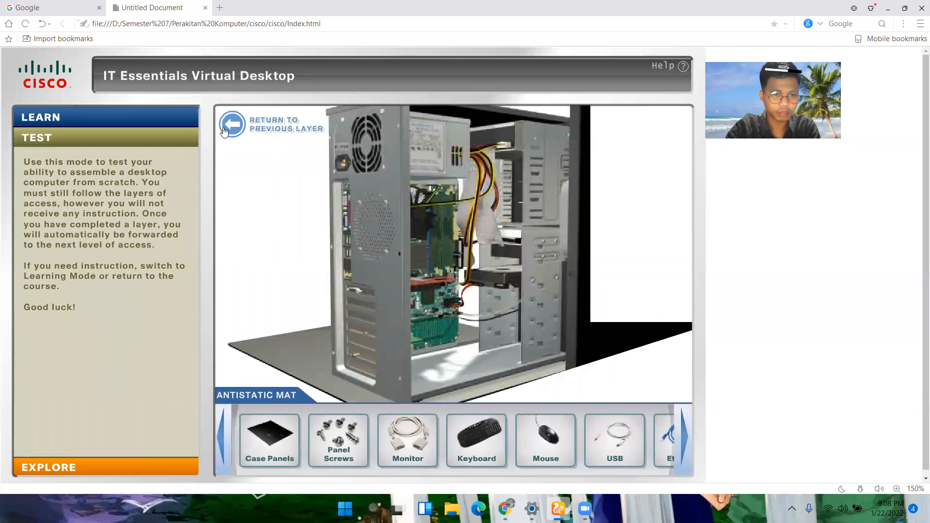
click(235, 124)
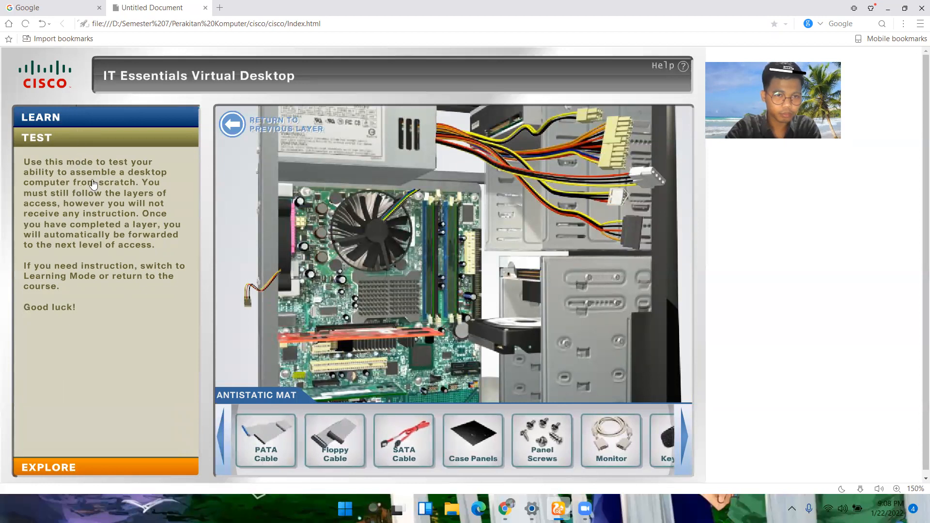
click(237, 128)
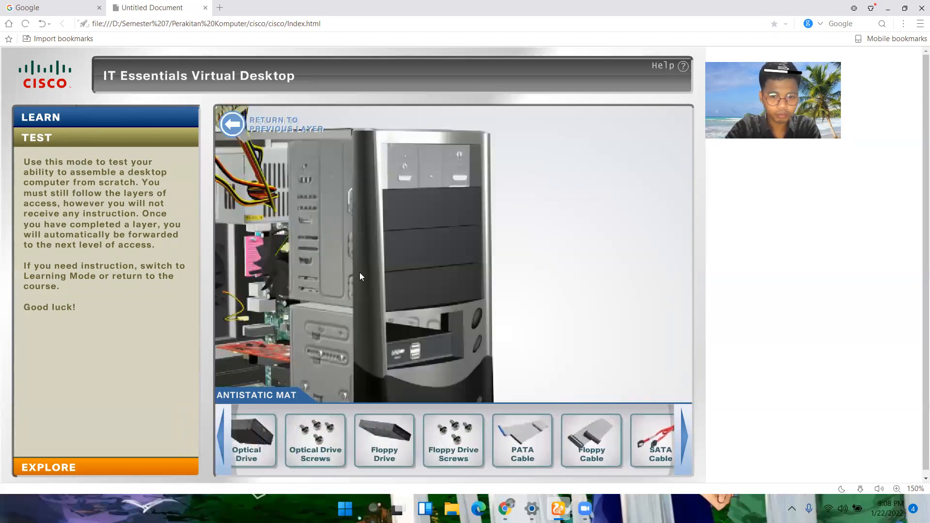
click(685, 435)
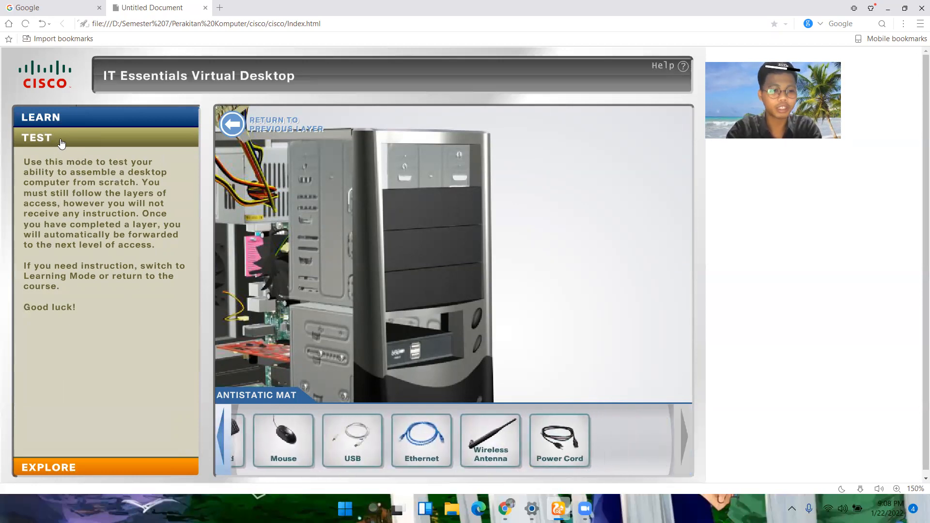
click(38, 137)
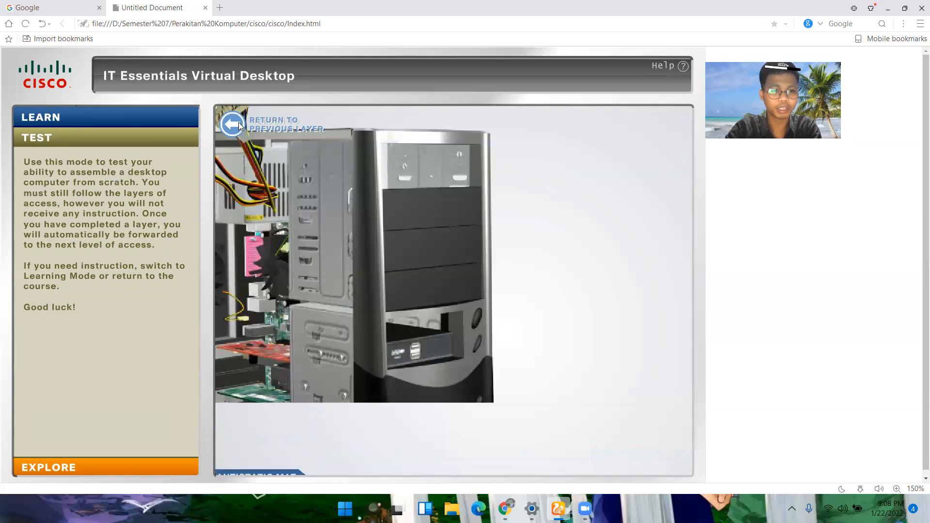